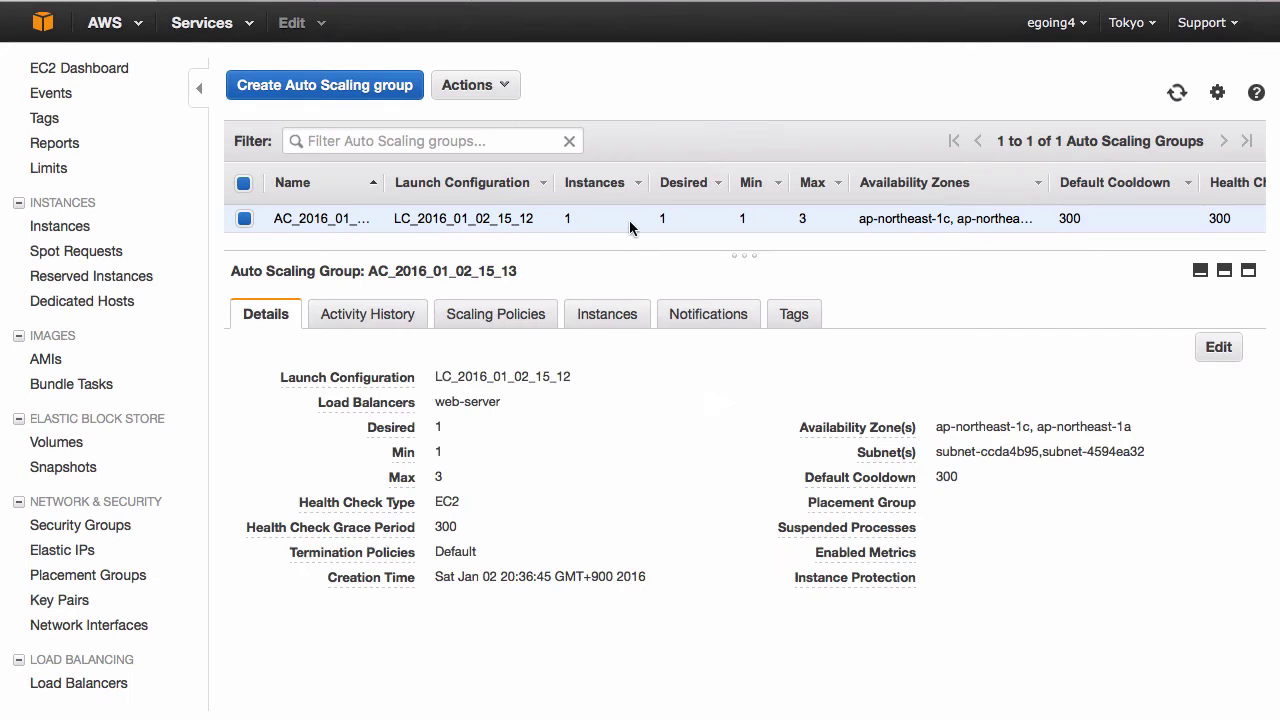
- Review the Auto Scaling group's decrease and increase scaling policies, and refresh the CloudWatch alarm list
click(504, 317)
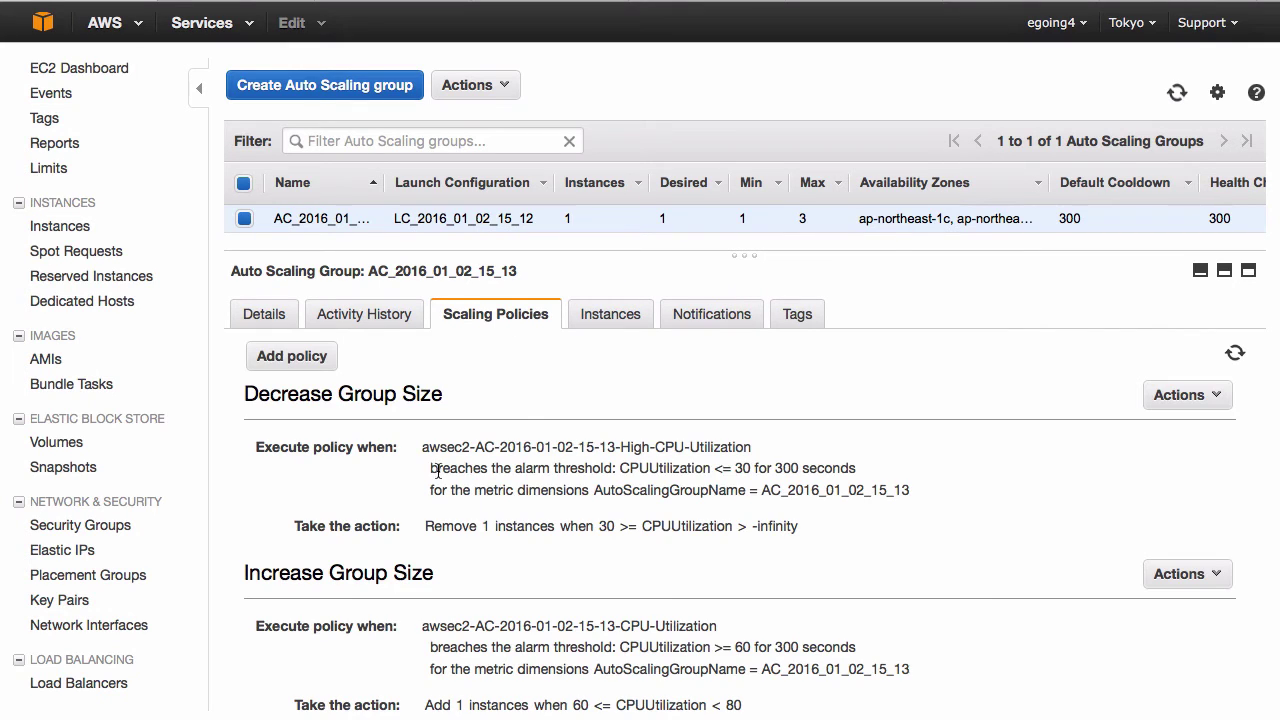
scroll(759, 527, down, 1)
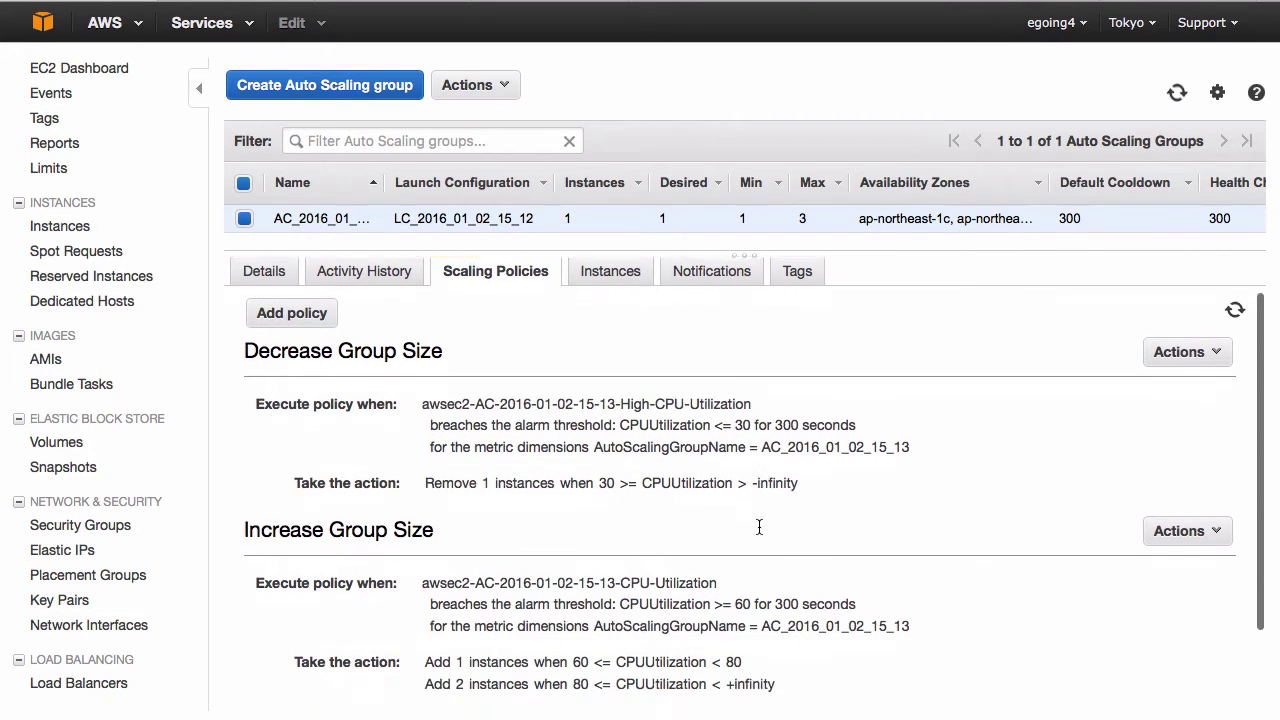
scroll(759, 527, down, 3)
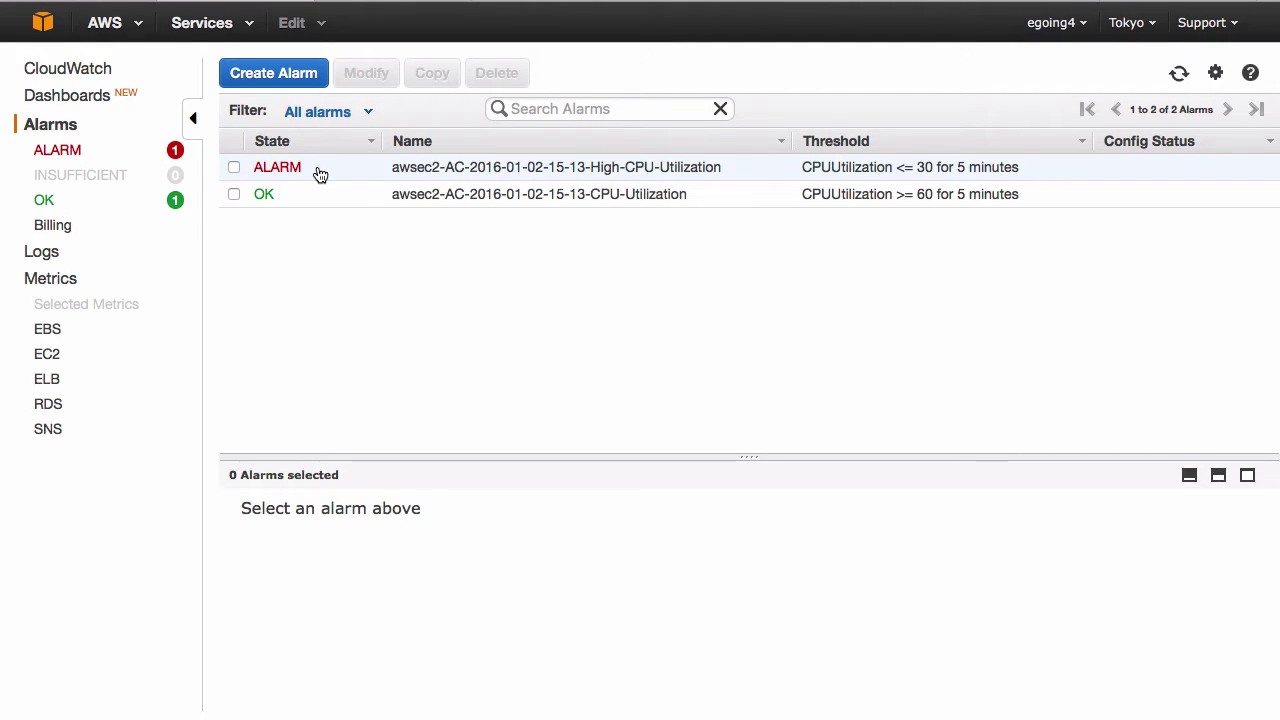
click(1178, 75)
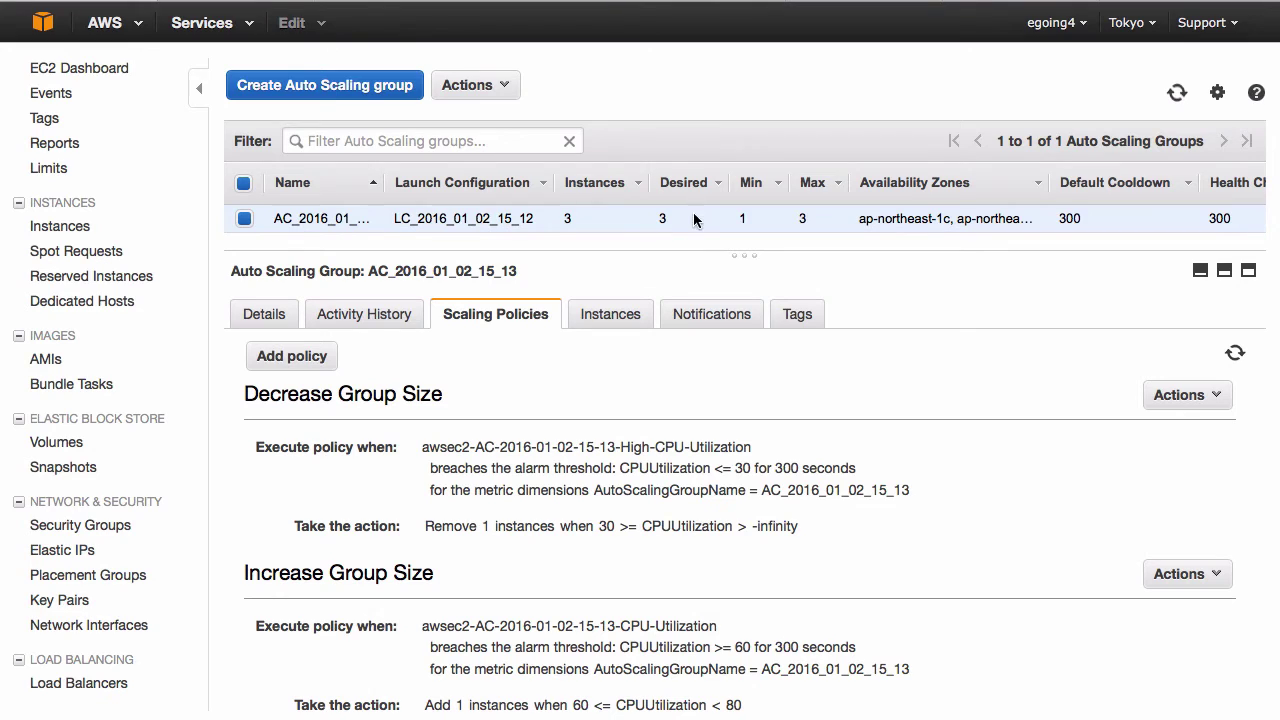
- Enlarge the Auto Scaling group list area and show the instances belonging to group AC_2016_01_02_15_13
drag(694, 257, 698, 335)
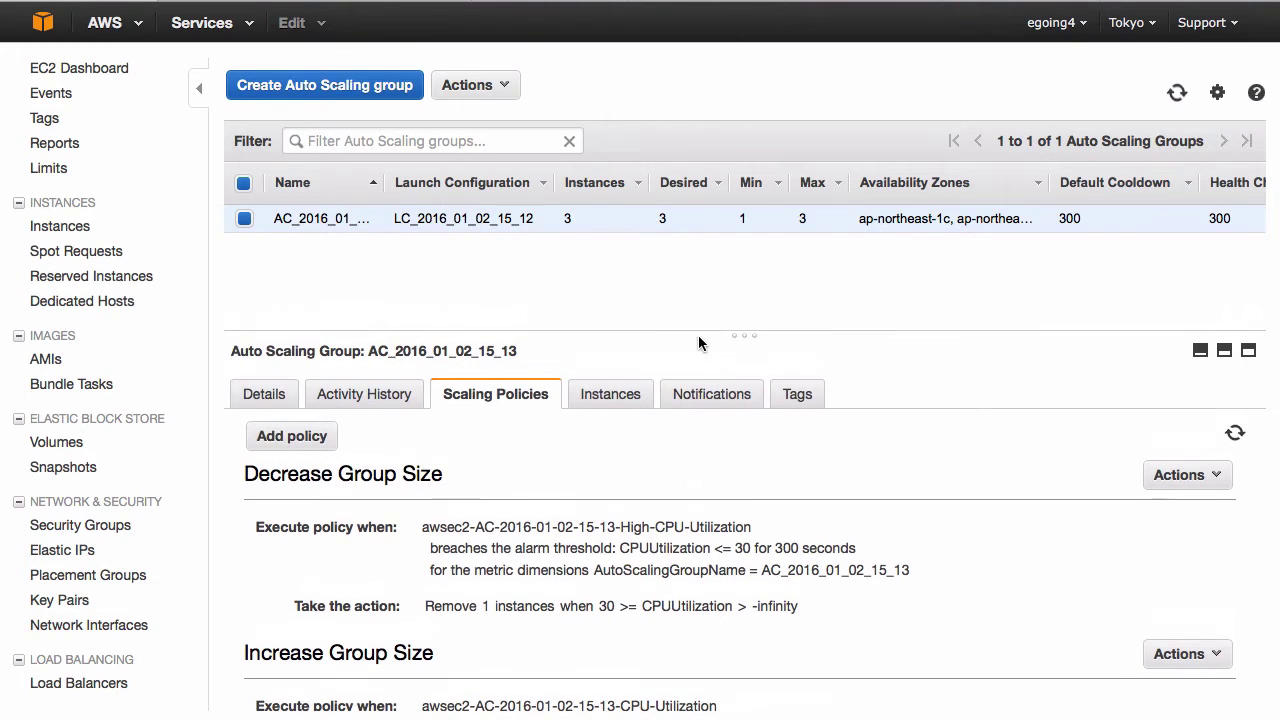
click(612, 394)
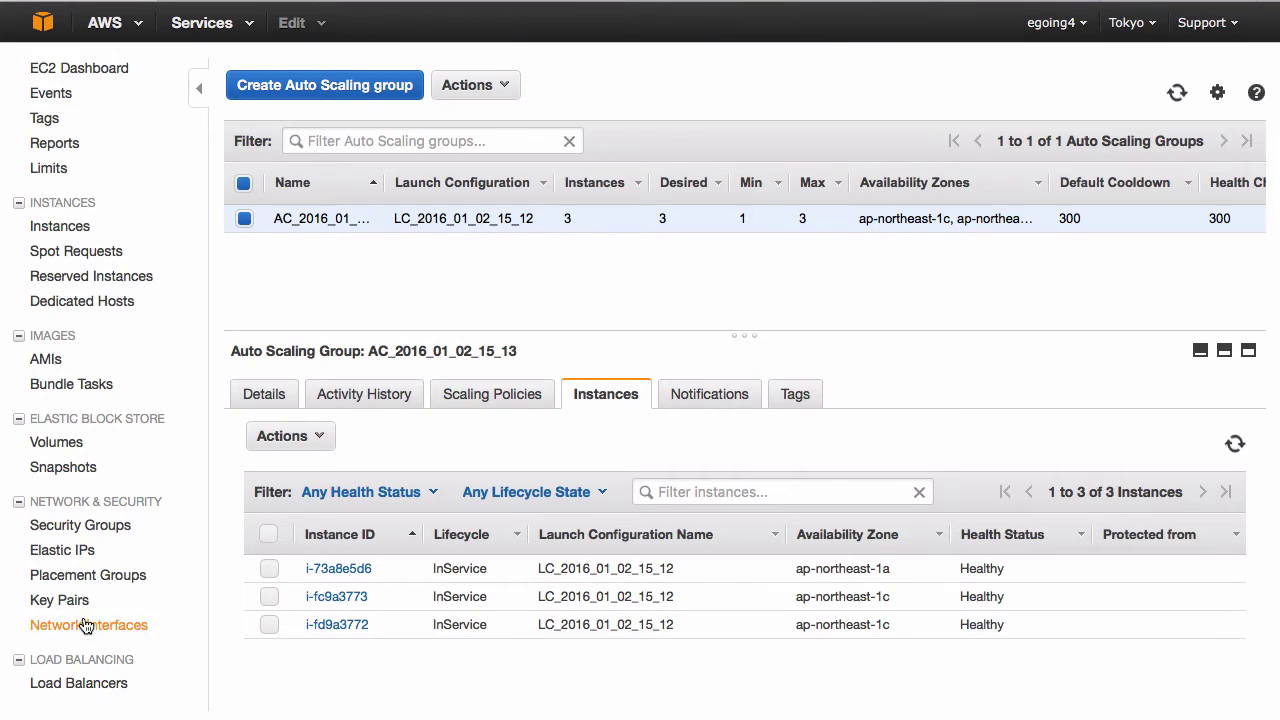
- Open the EC2 instance list and inspect the details of the running unnamed instances i-73a8e5d6, i-fd9a3772 and i-fc9a3773
click(60, 227)
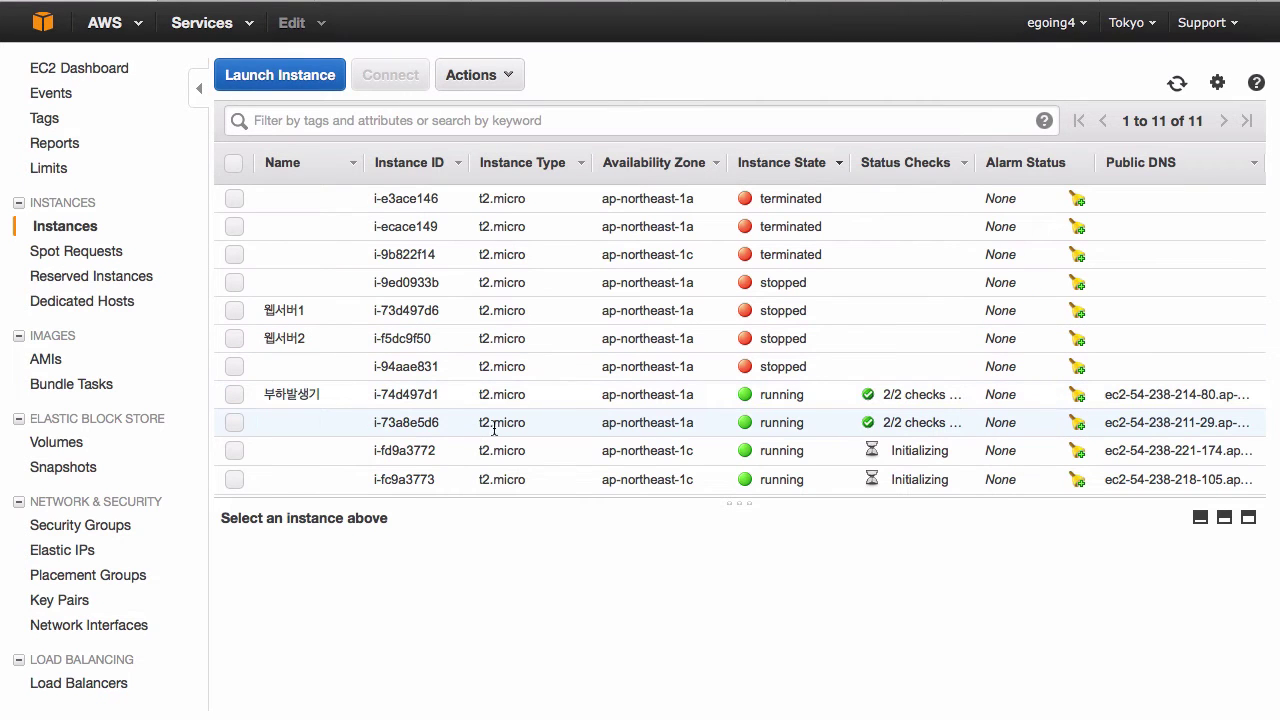
click(512, 423)
click(545, 452)
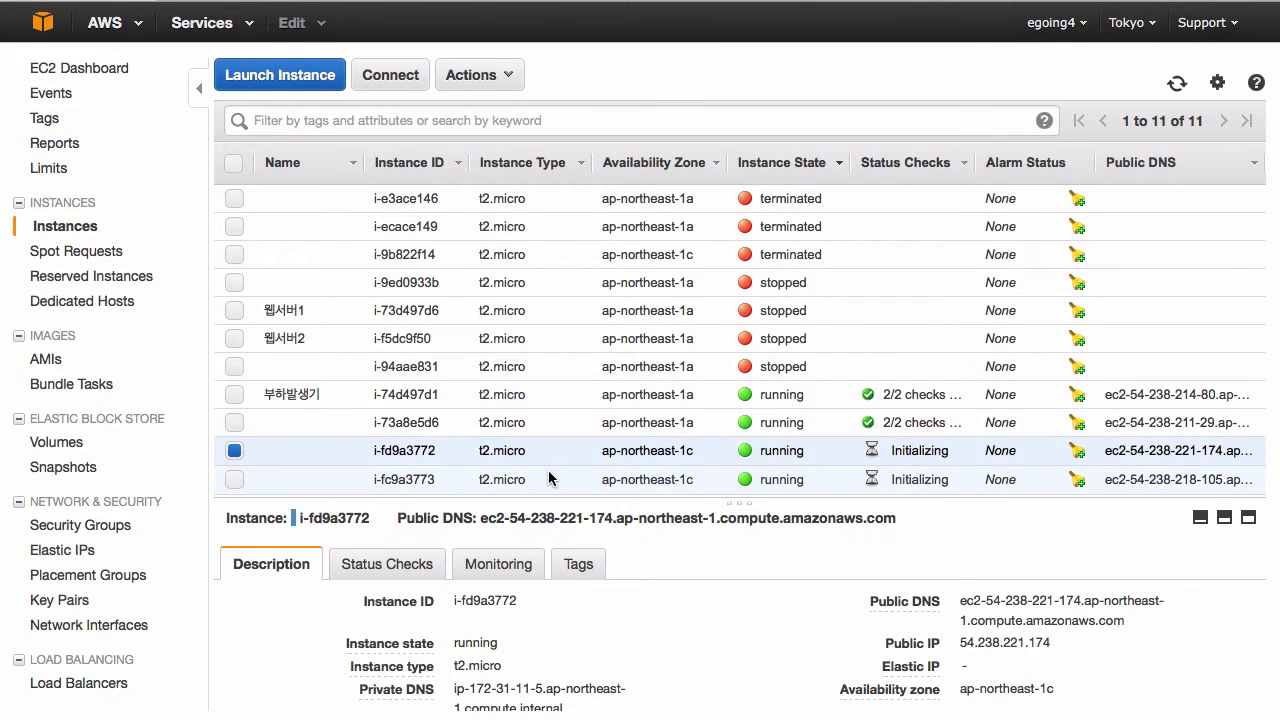
click(548, 479)
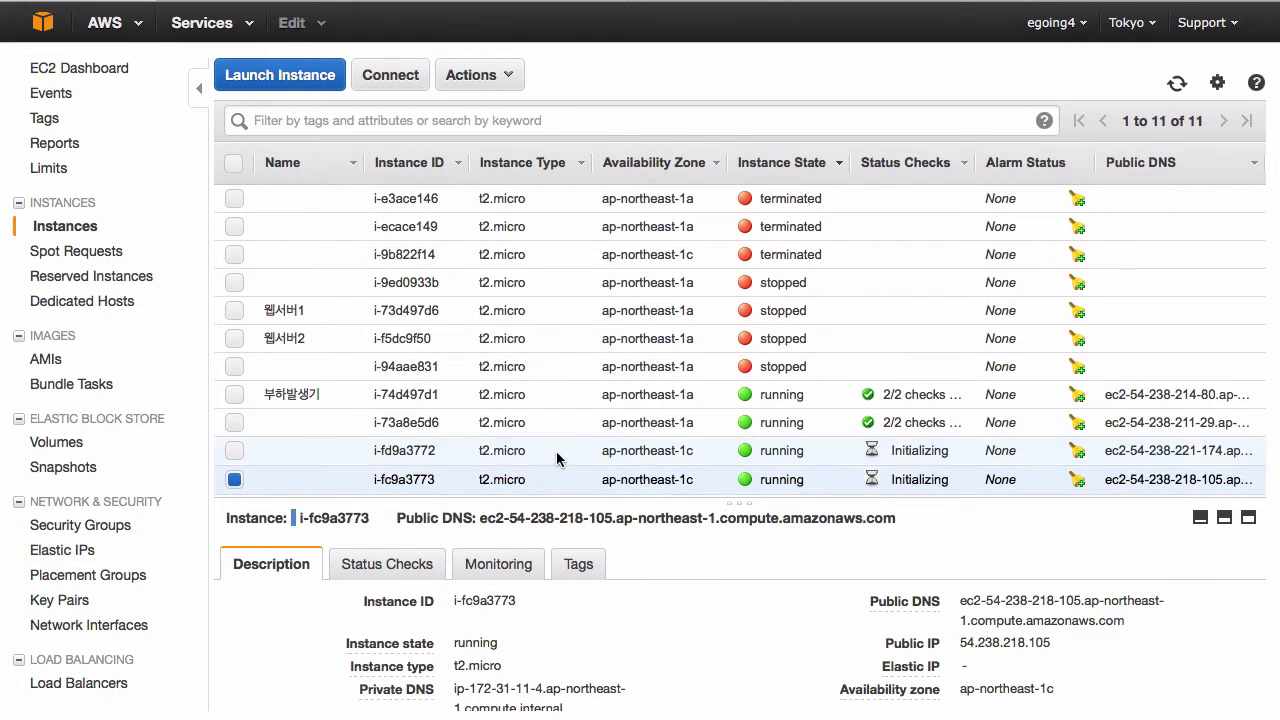
click(556, 451)
click(573, 422)
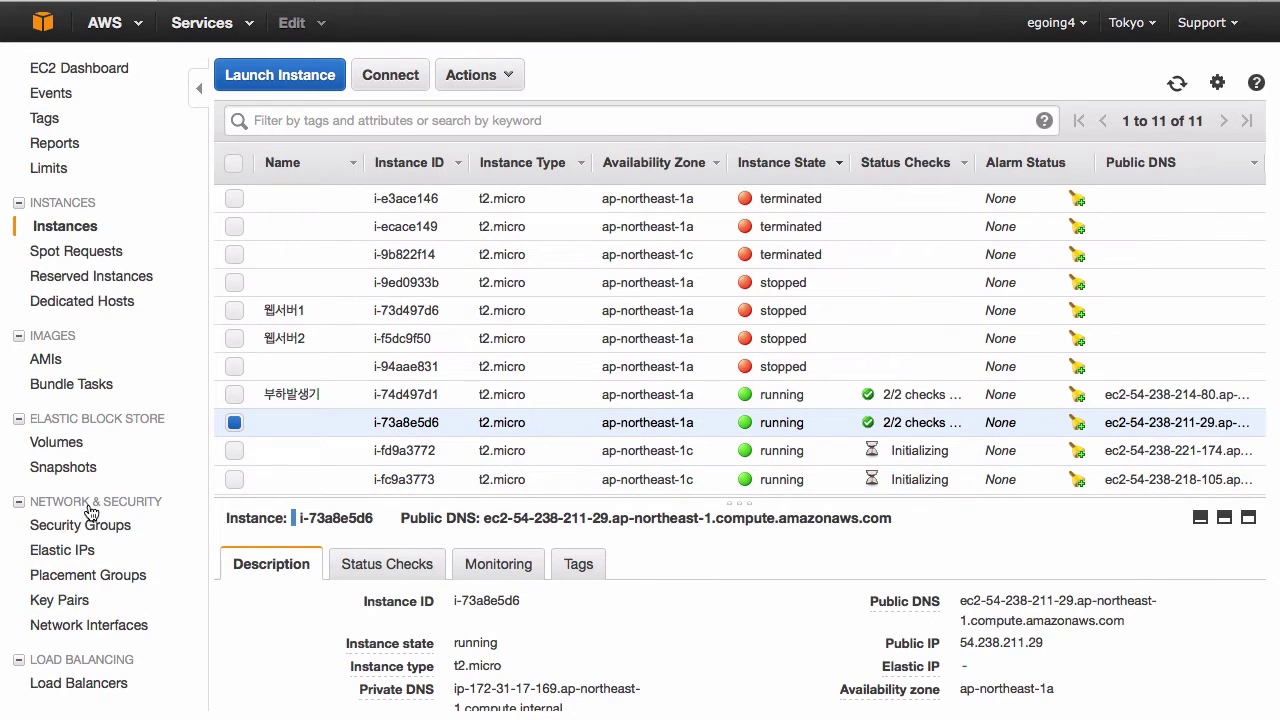
- Show the instances registered with the web-server load balancer
scroll(90, 512, down, 3)
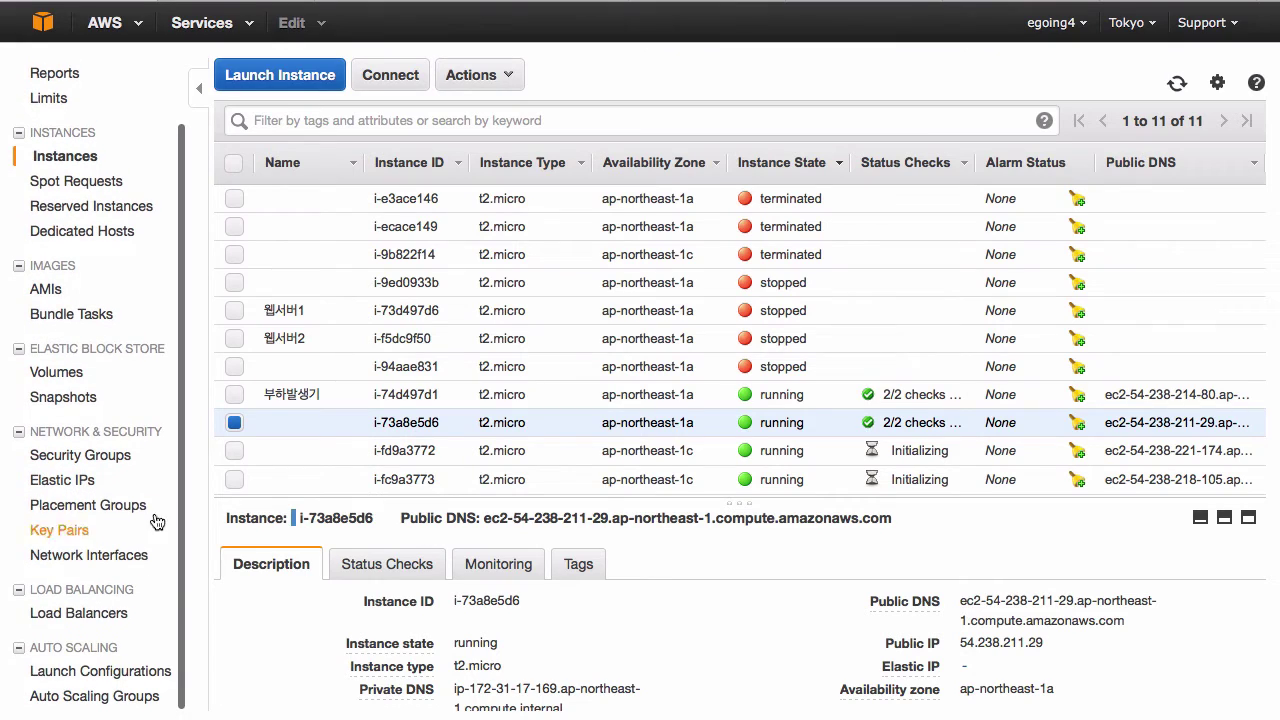
click(124, 616)
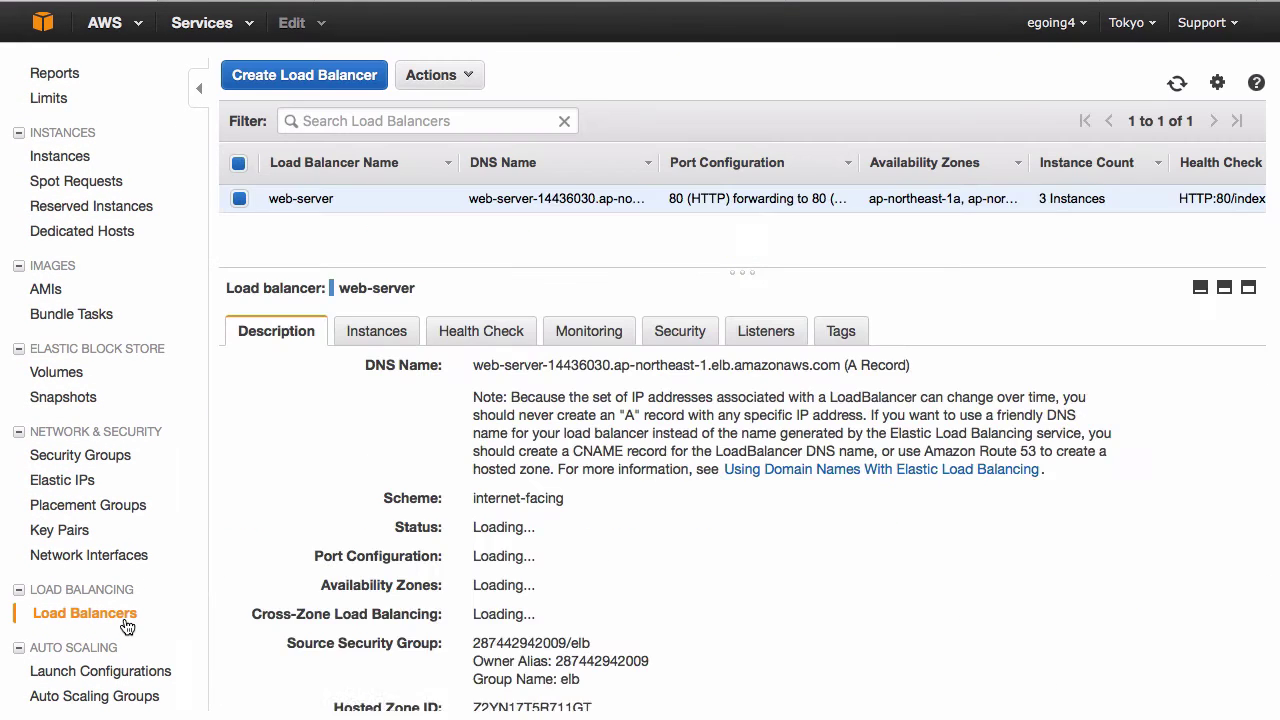
click(396, 334)
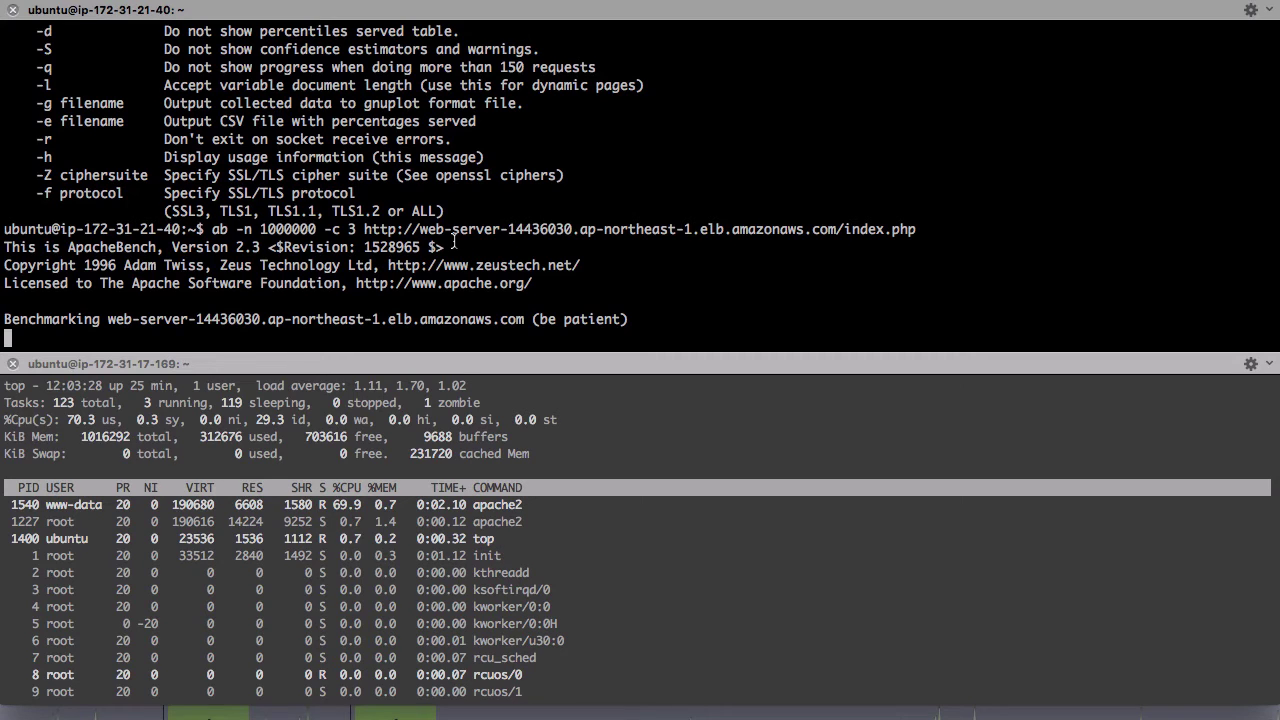
- In the terminal, stop the running ApacheBench load test and switch focus to the session running top
key(ctrl+c)
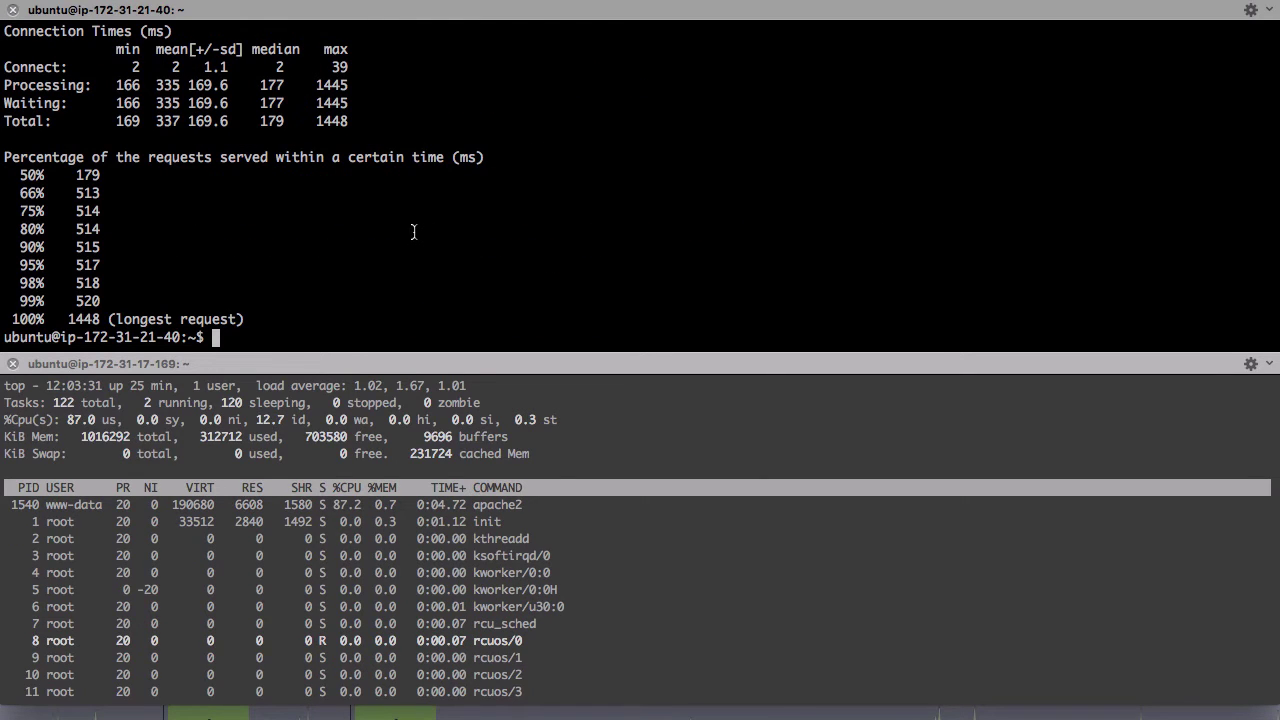
click(427, 496)
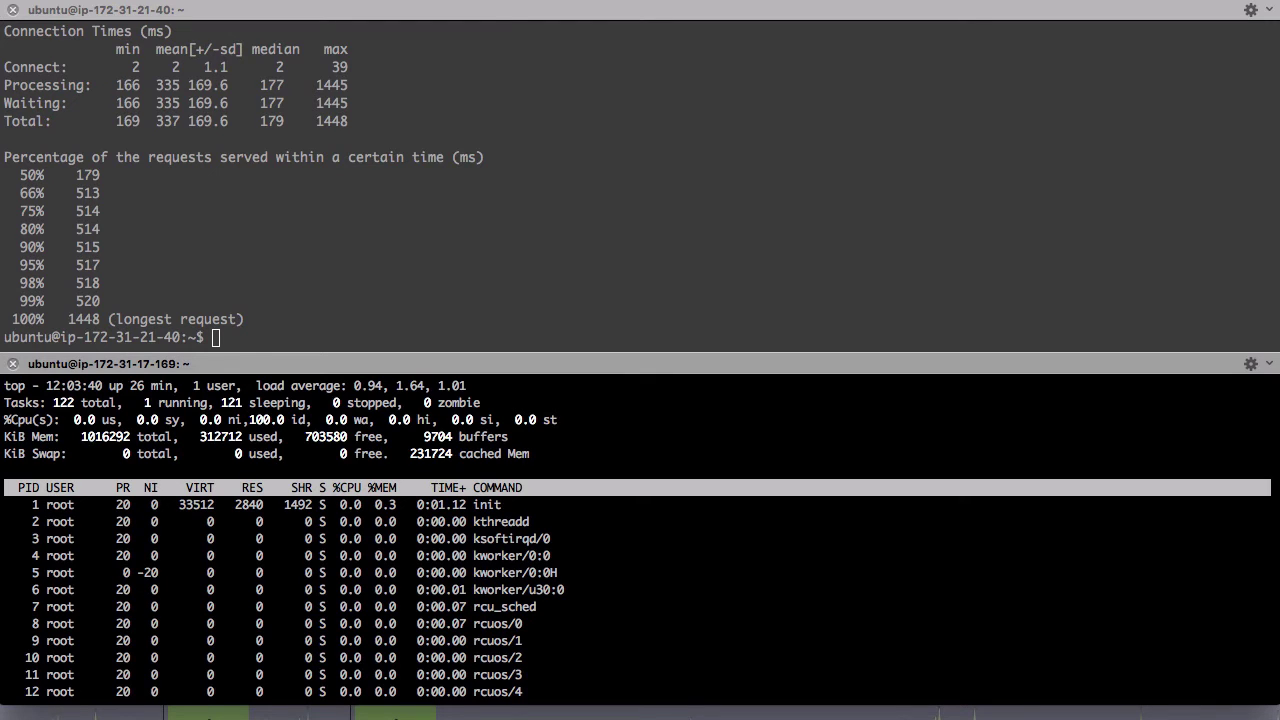
- Examine the ApacheBench report's request rate, connection times and response-time percentiles, highlighting the longest, median and intermediate percentile times
click(157, 222)
scroll(155, 222, up, 2)
scroll(157, 222, up, 1)
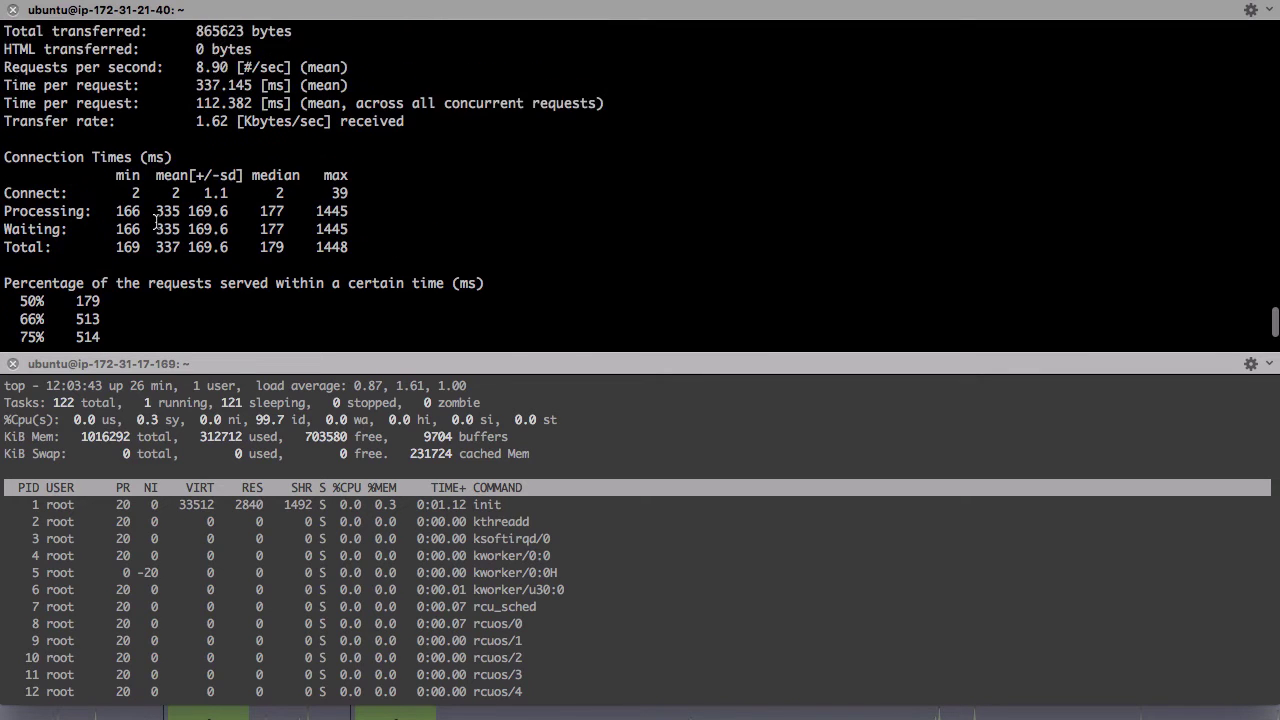
scroll(155, 218, down, 4)
double_click(84, 319)
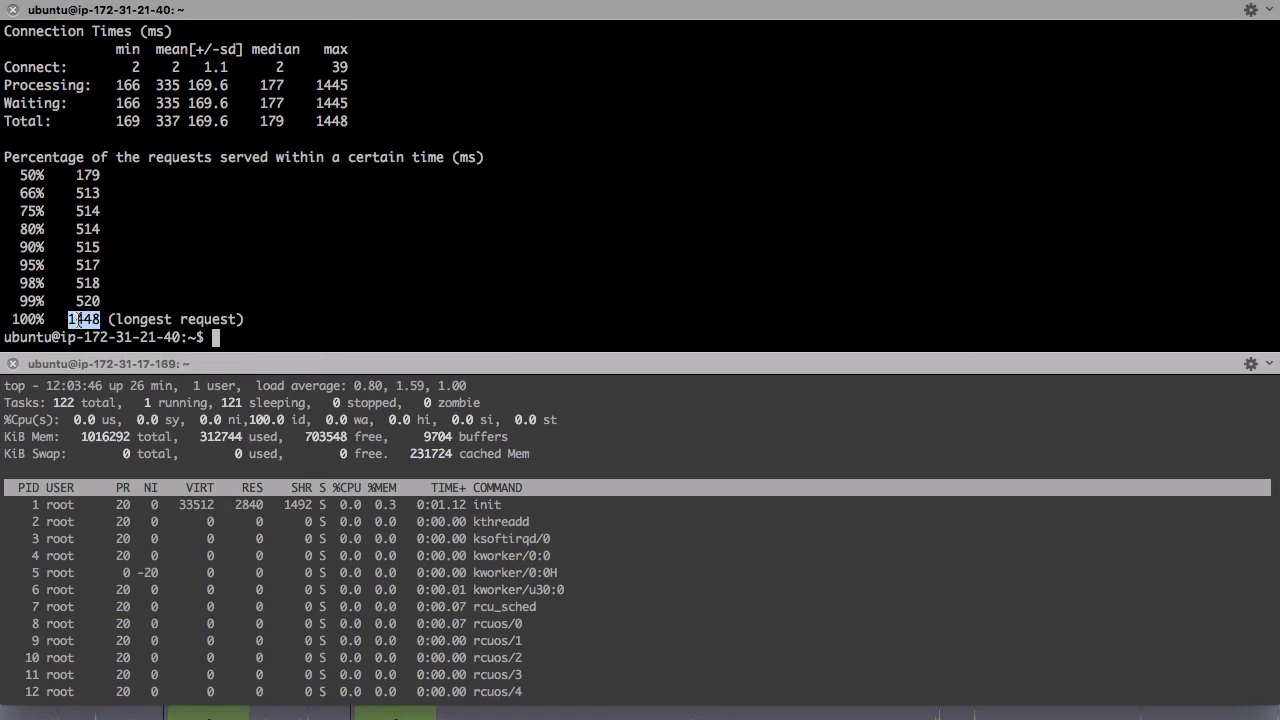
scroll(108, 247, up, 4)
scroll(108, 247, down, 4)
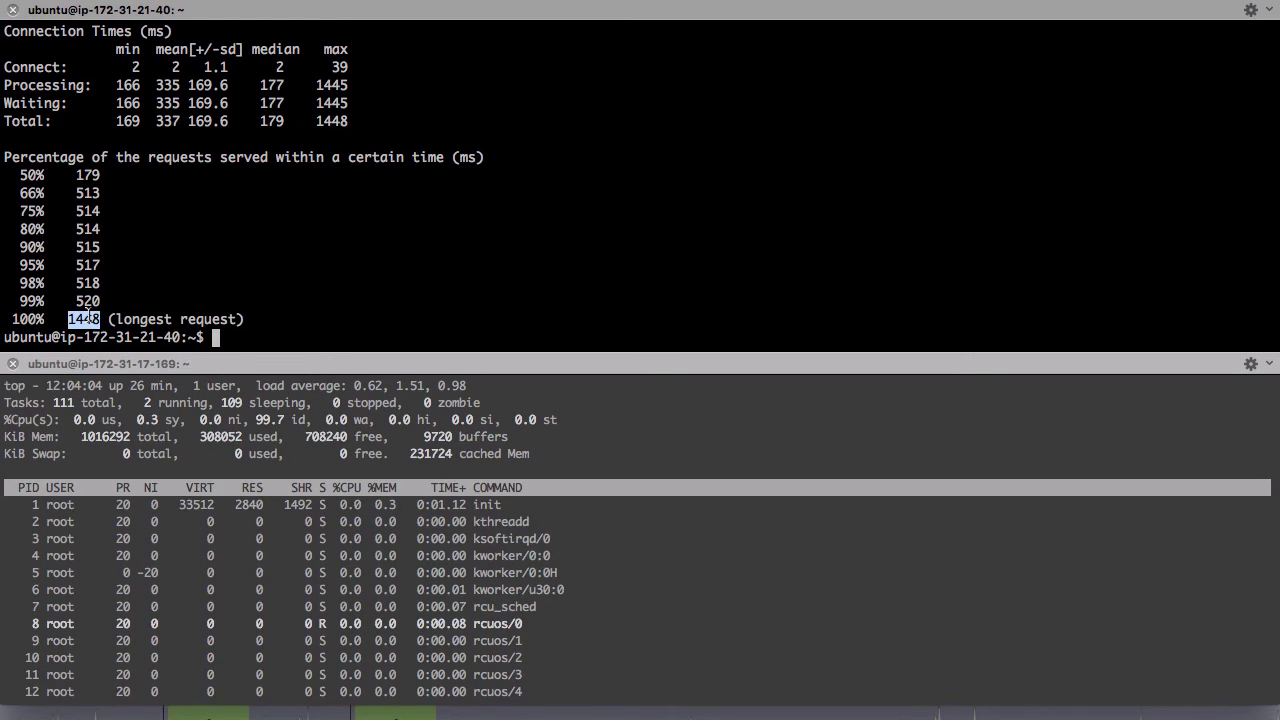
double_click(88, 176)
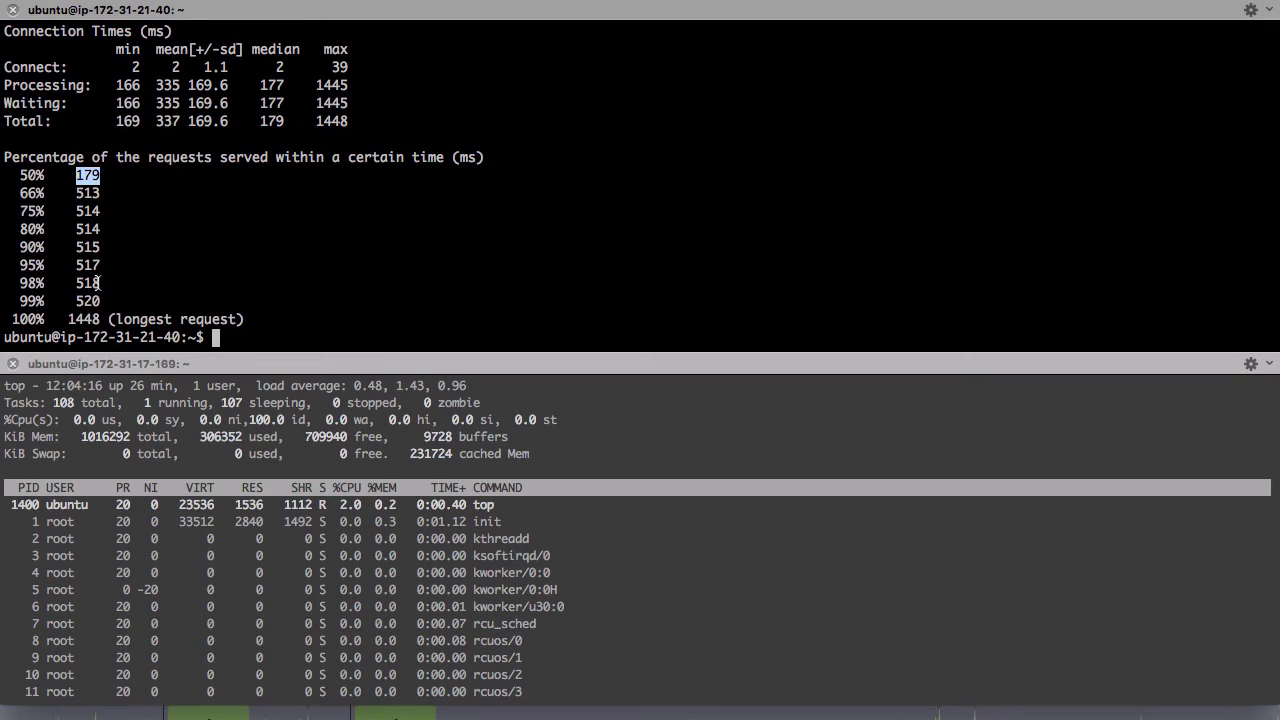
drag(101, 286, 72, 191)
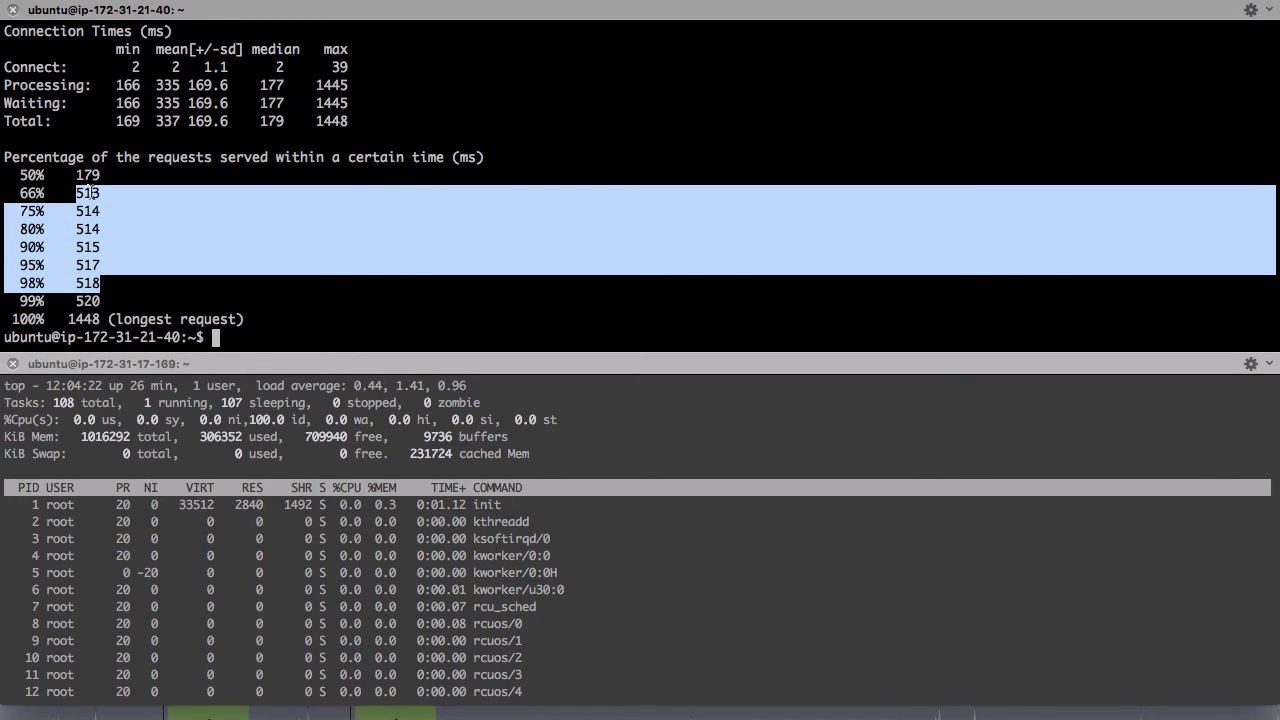
click(116, 208)
double_click(95, 211)
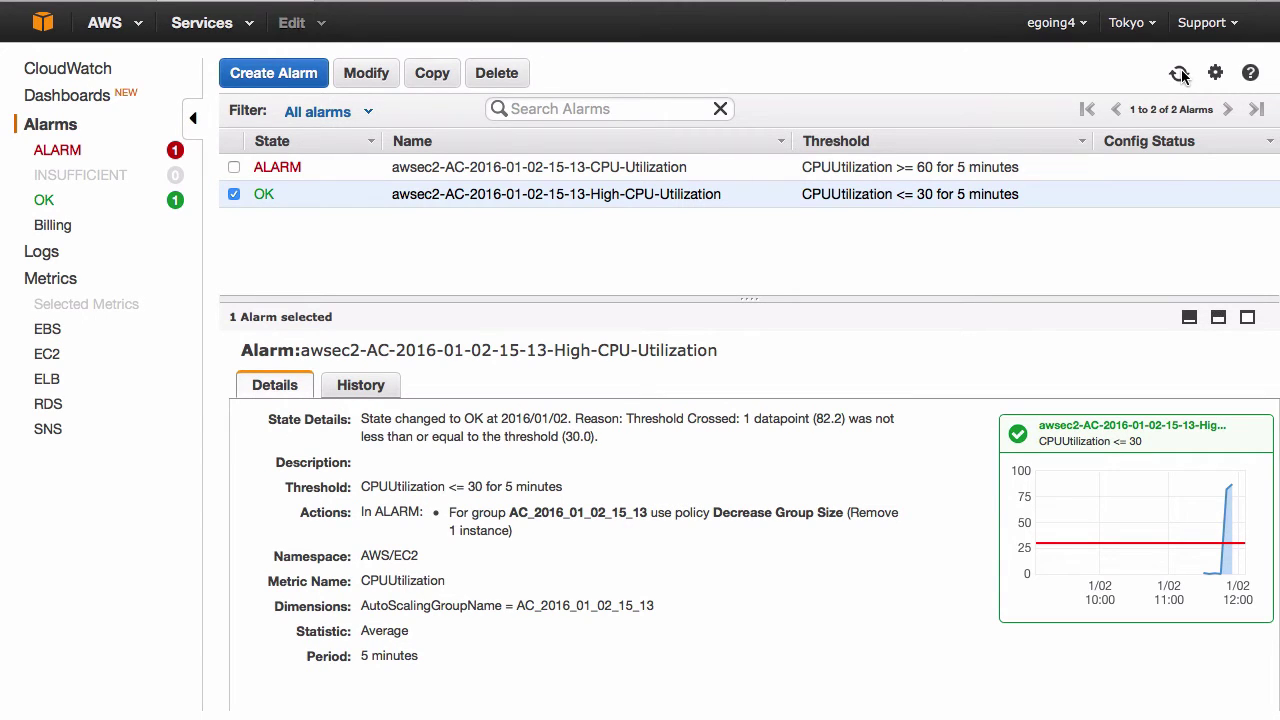
- Check both CPU utilization alarms in CloudWatch and refresh the alarm list
click(1022, 178)
click(1022, 202)
click(1177, 79)
click(1179, 78)
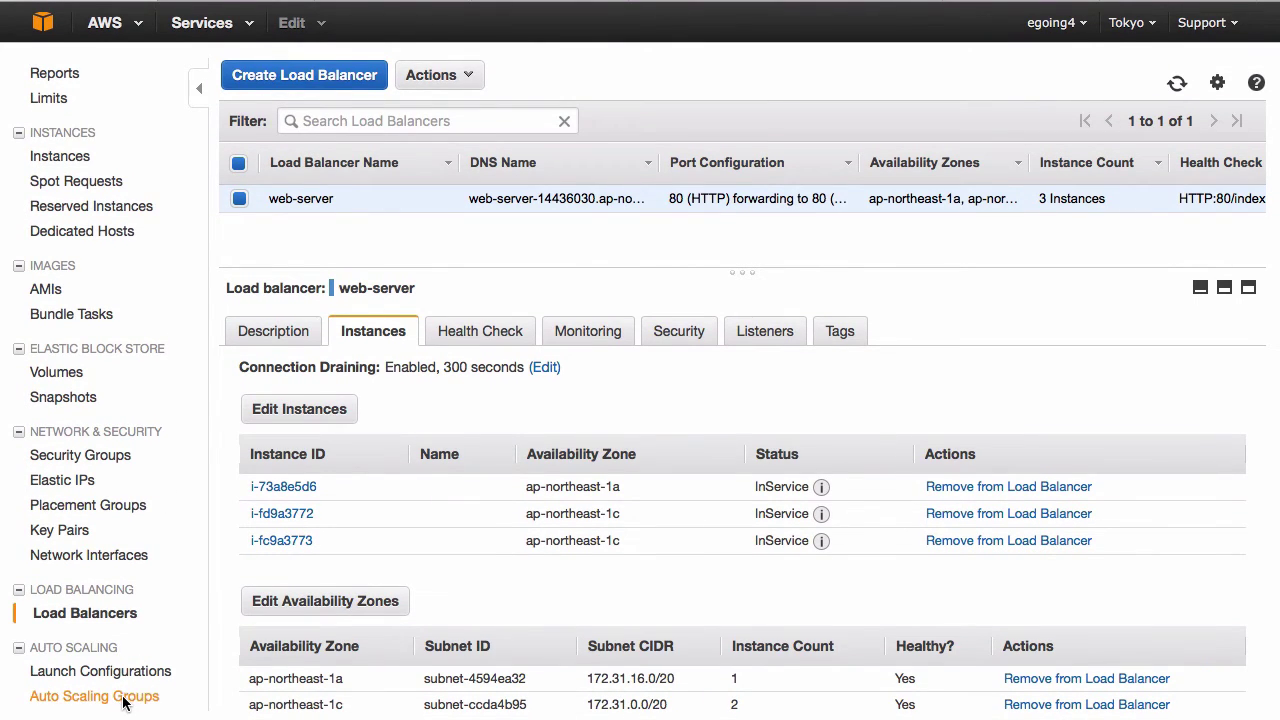
- Check the scale-in progress of Auto Scaling group AC_2016_01_02_15_13 in its instance list, refreshing the group data
click(124, 698)
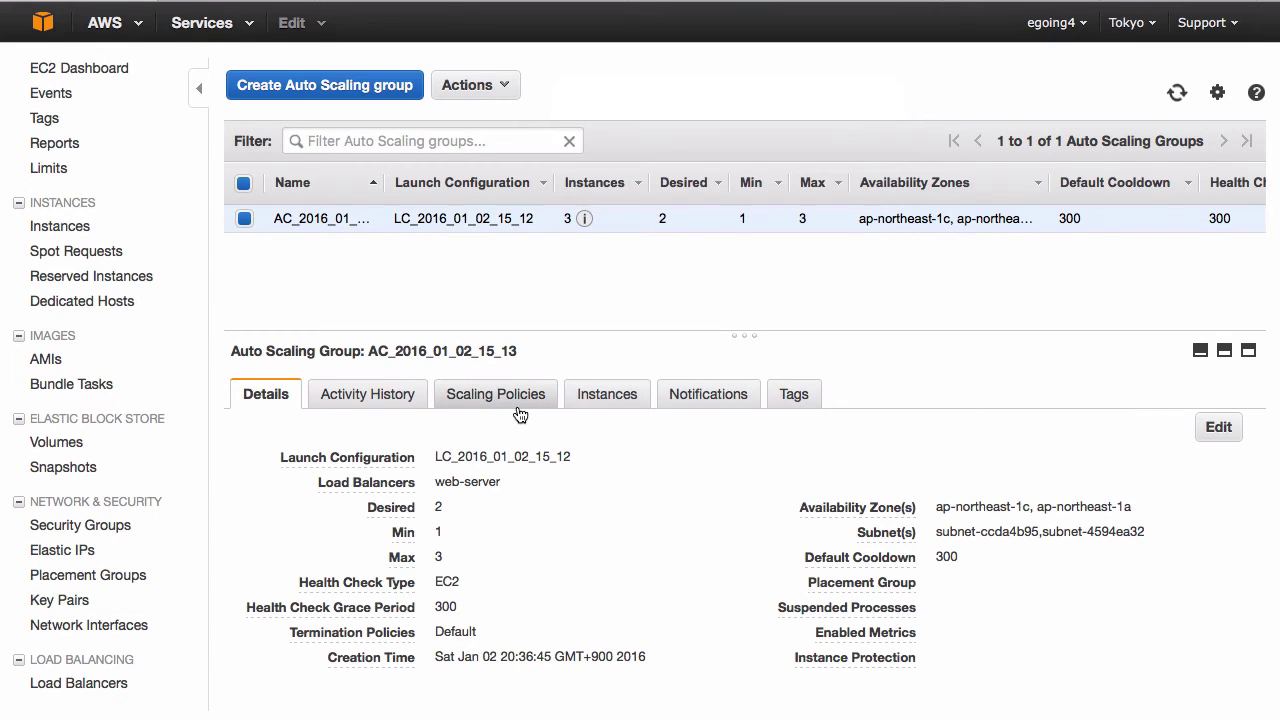
click(582, 398)
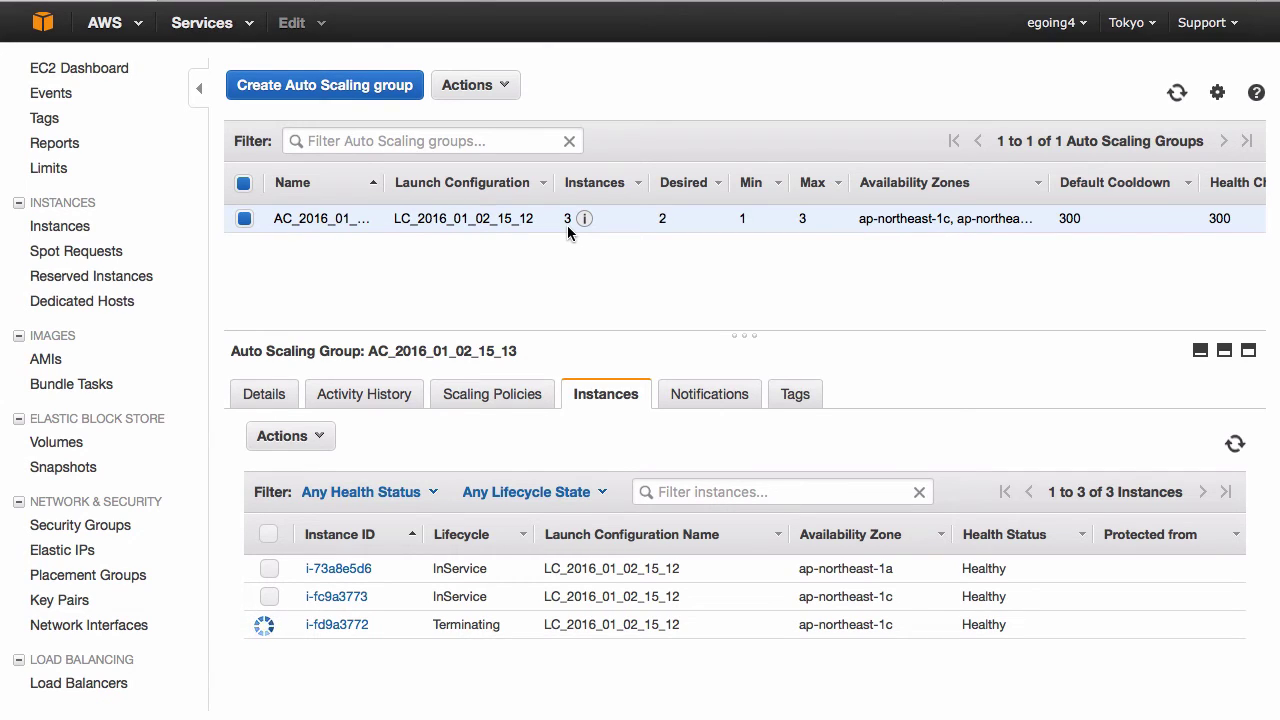
click(1177, 94)
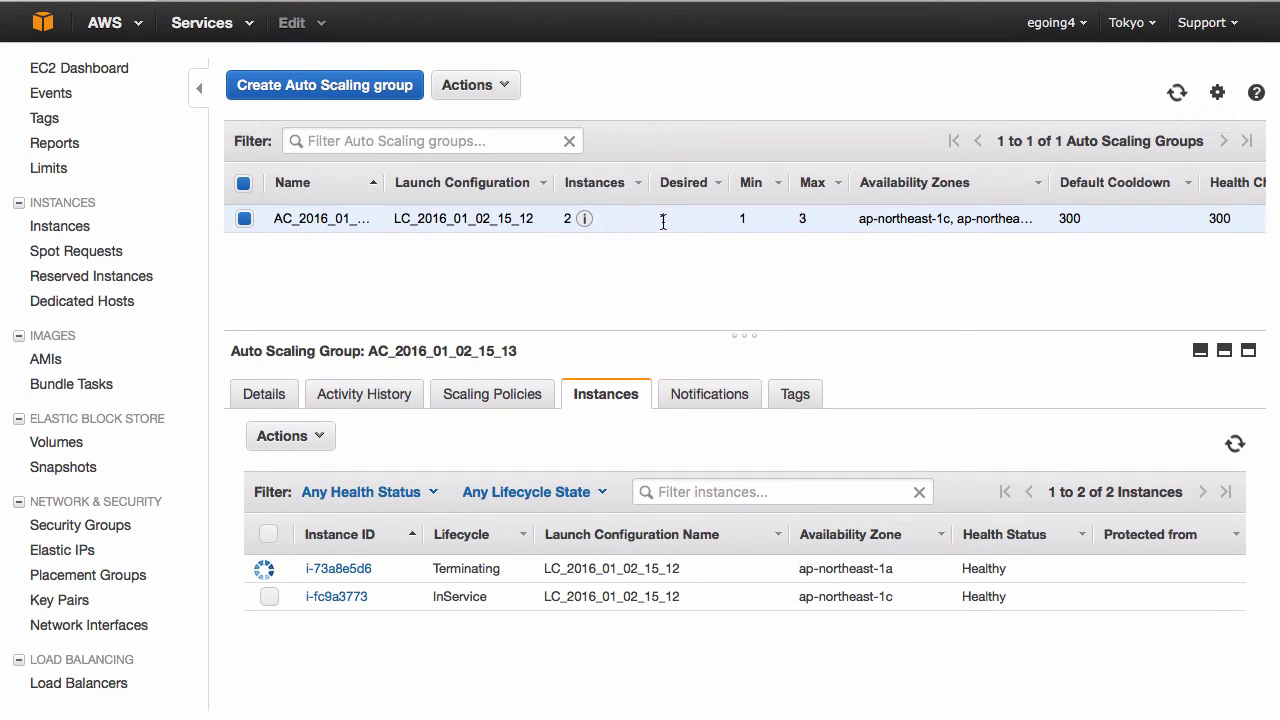
mouse_move(578, 219)
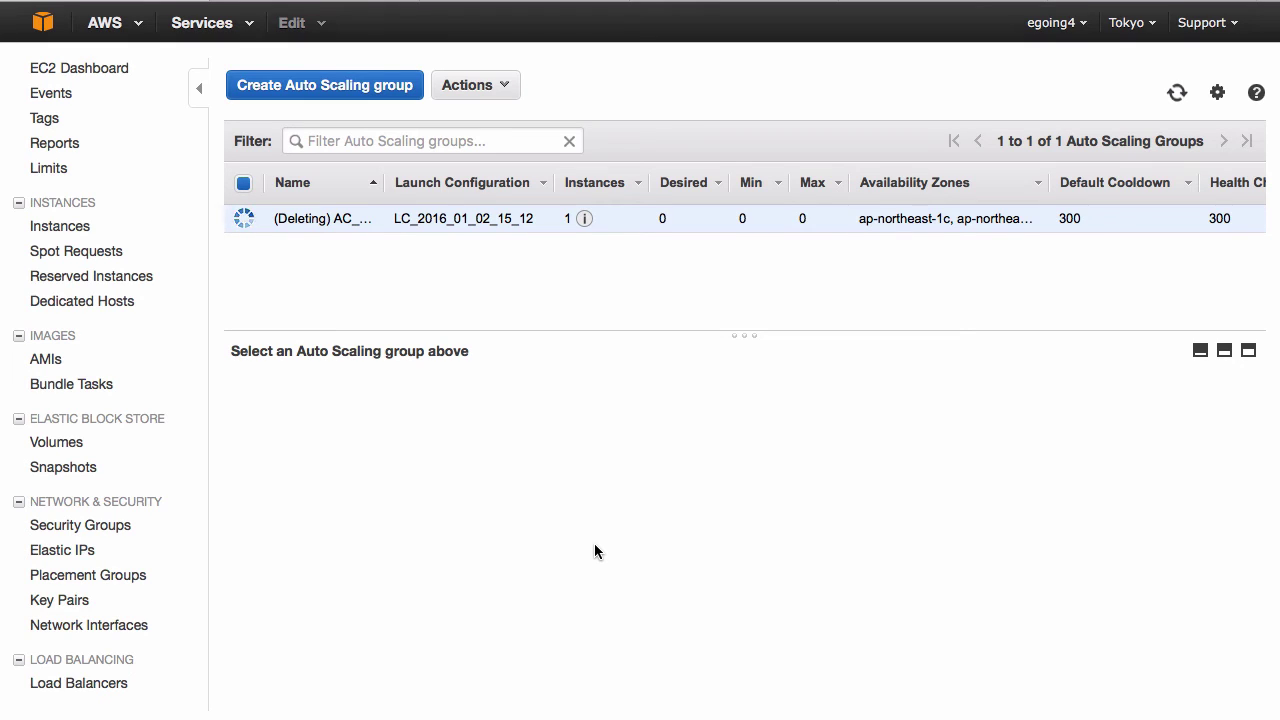
scroll(130, 625, down, 3)
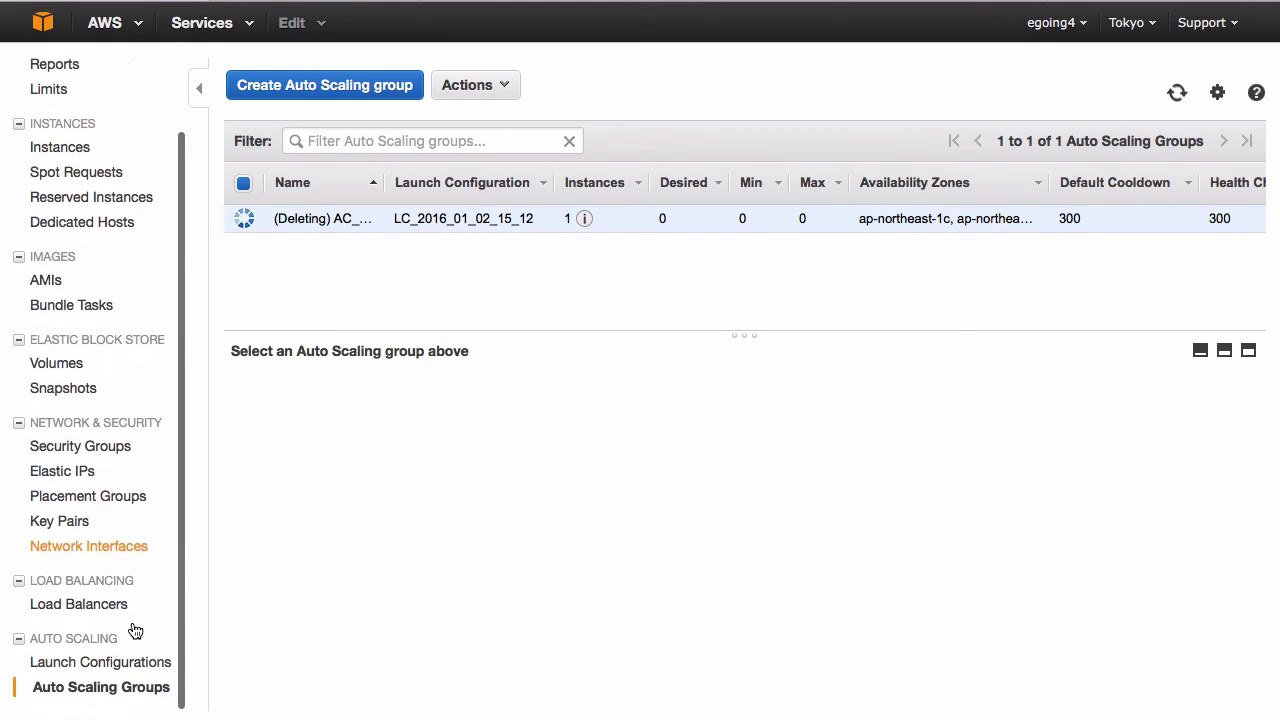
right_click(458, 226)
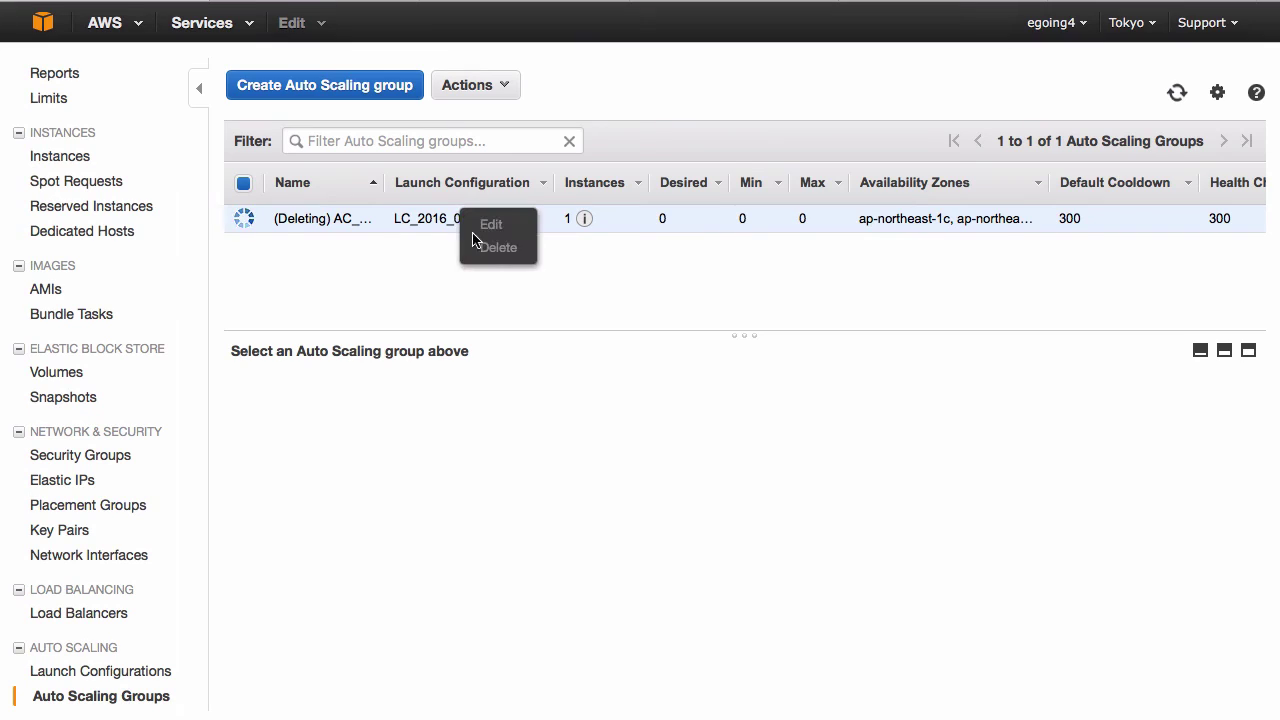
click(616, 275)
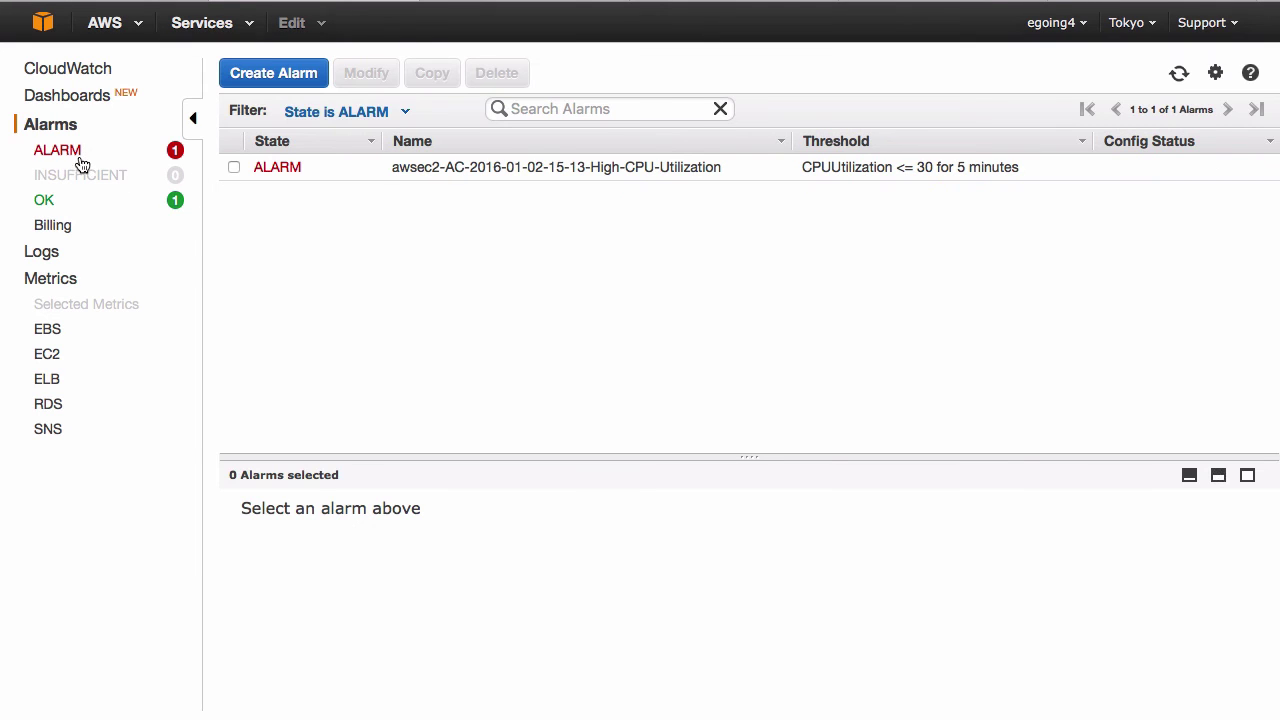
double_click(50, 124)
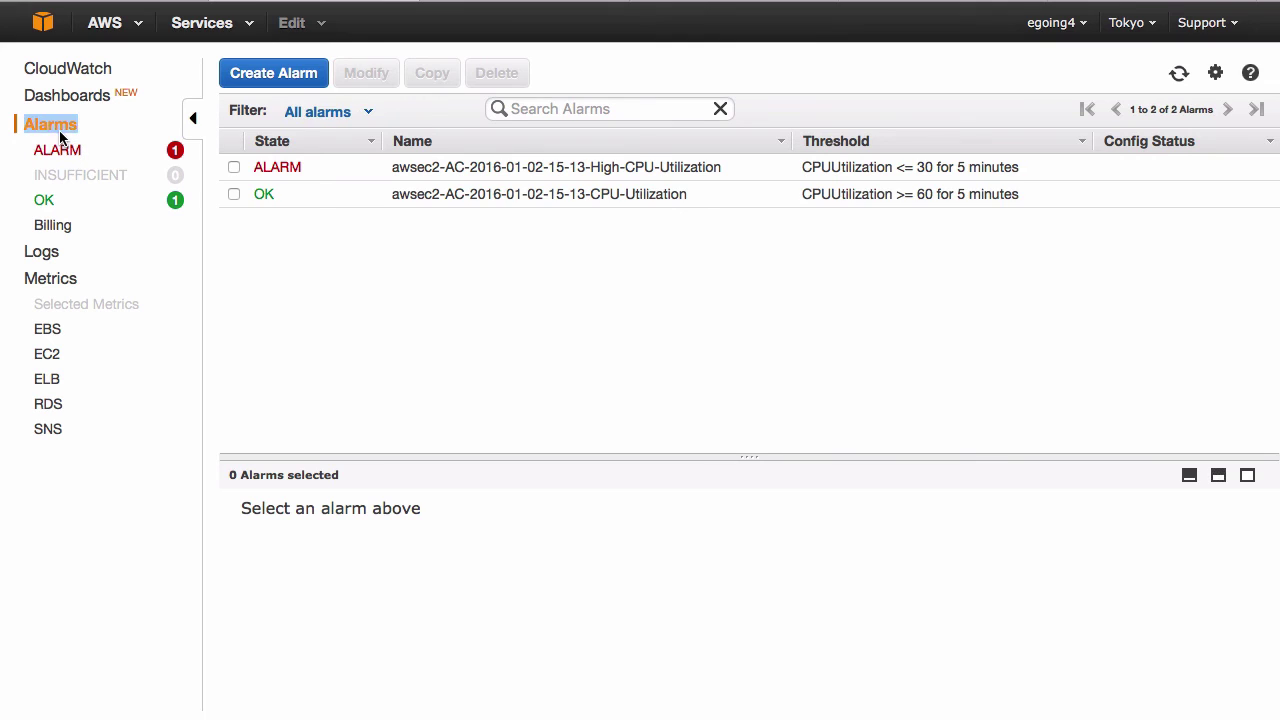
click(234, 167)
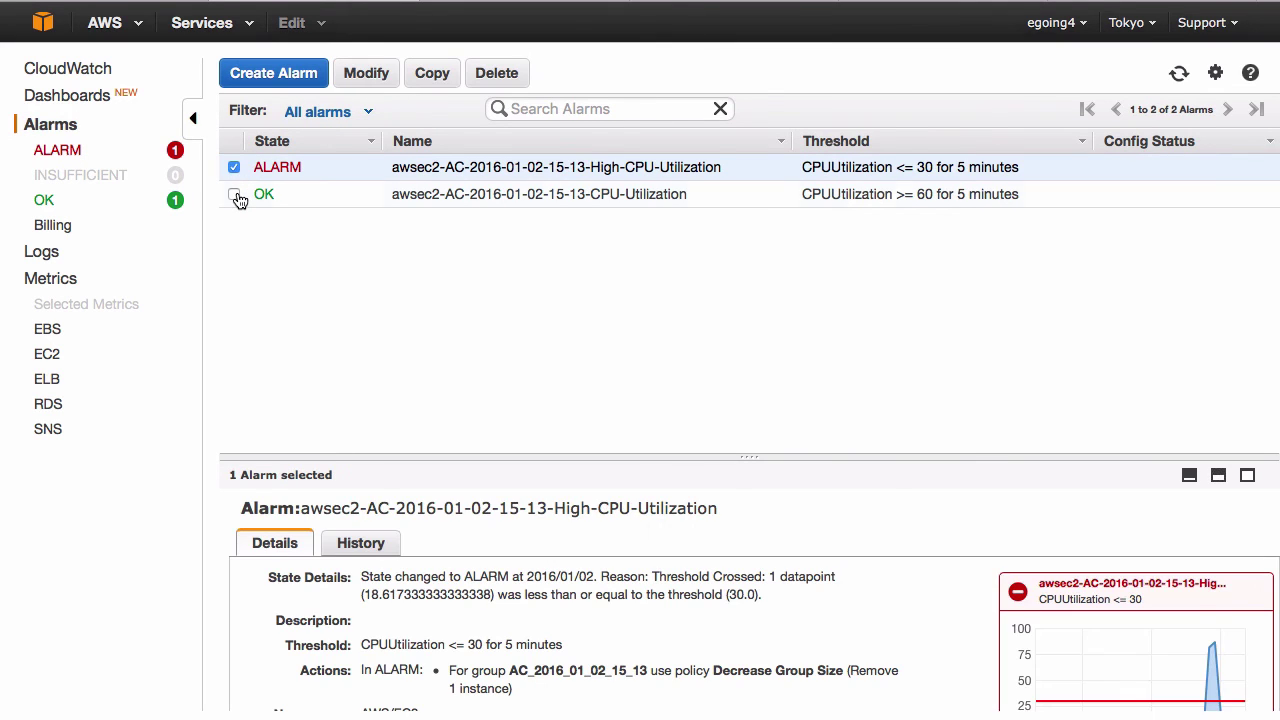
click(235, 195)
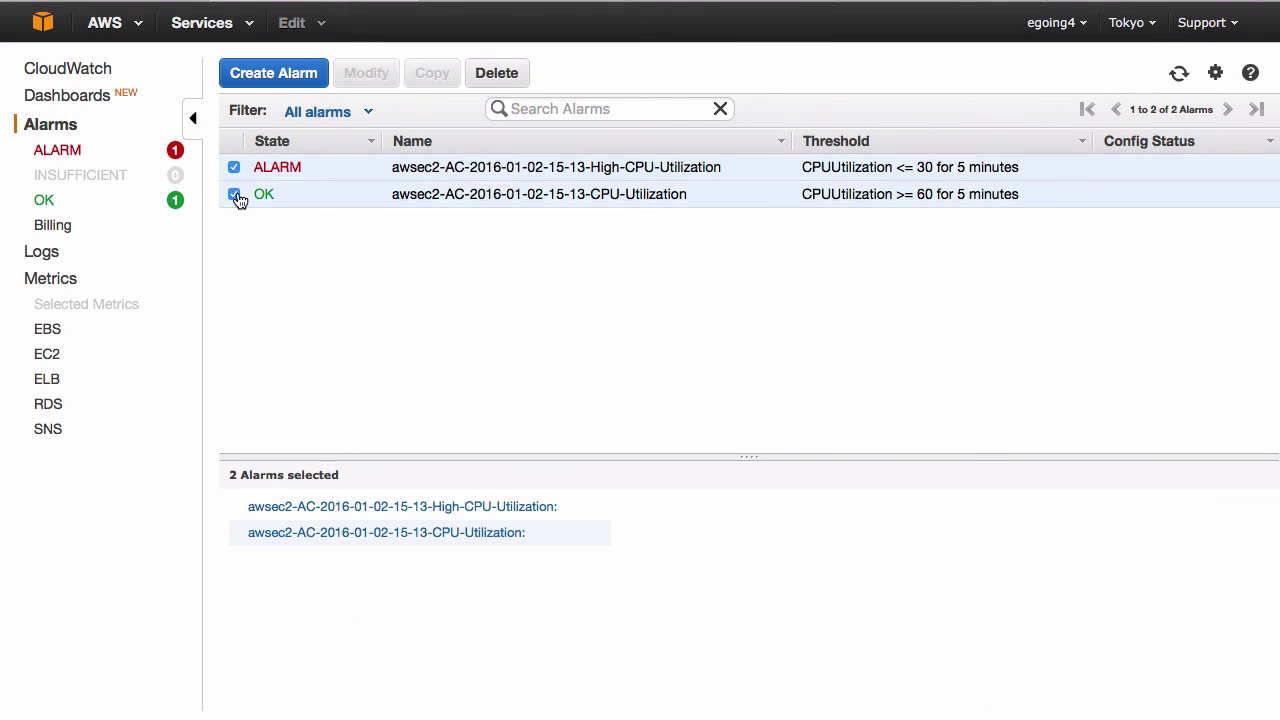
click(499, 76)
click(766, 452)
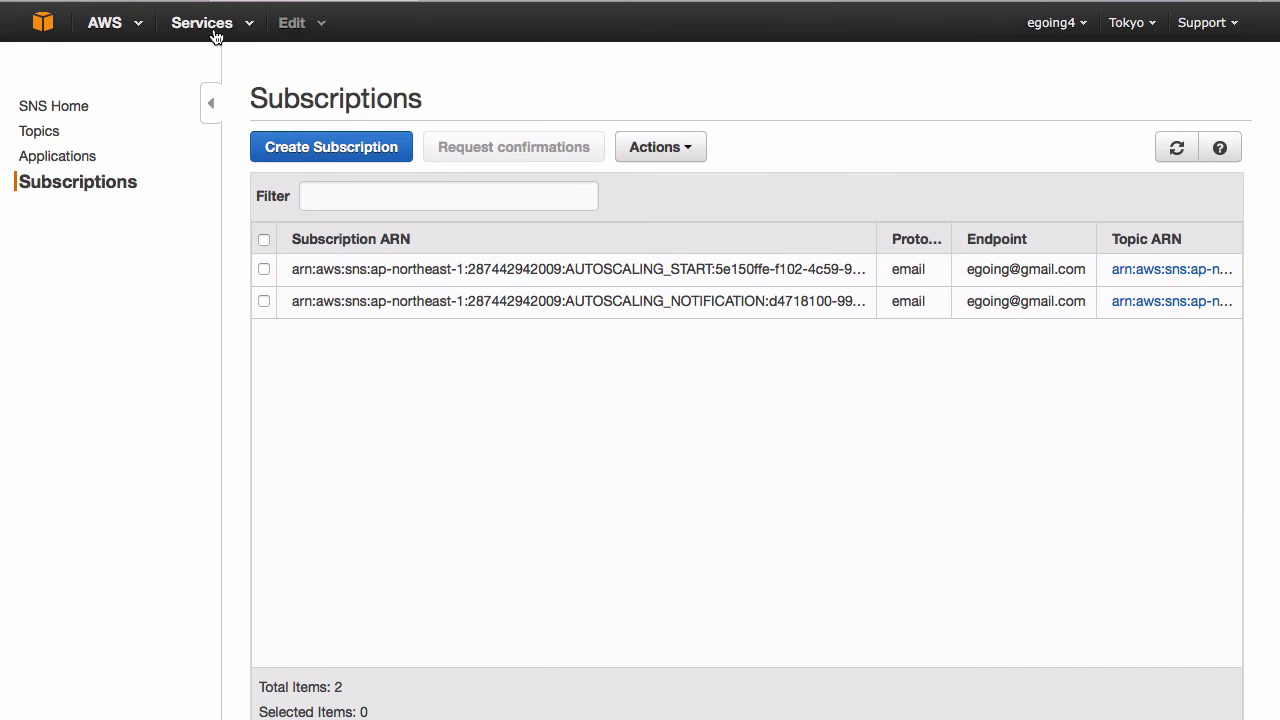
- Open the SNS service from the full list of AWS services
click(212, 28)
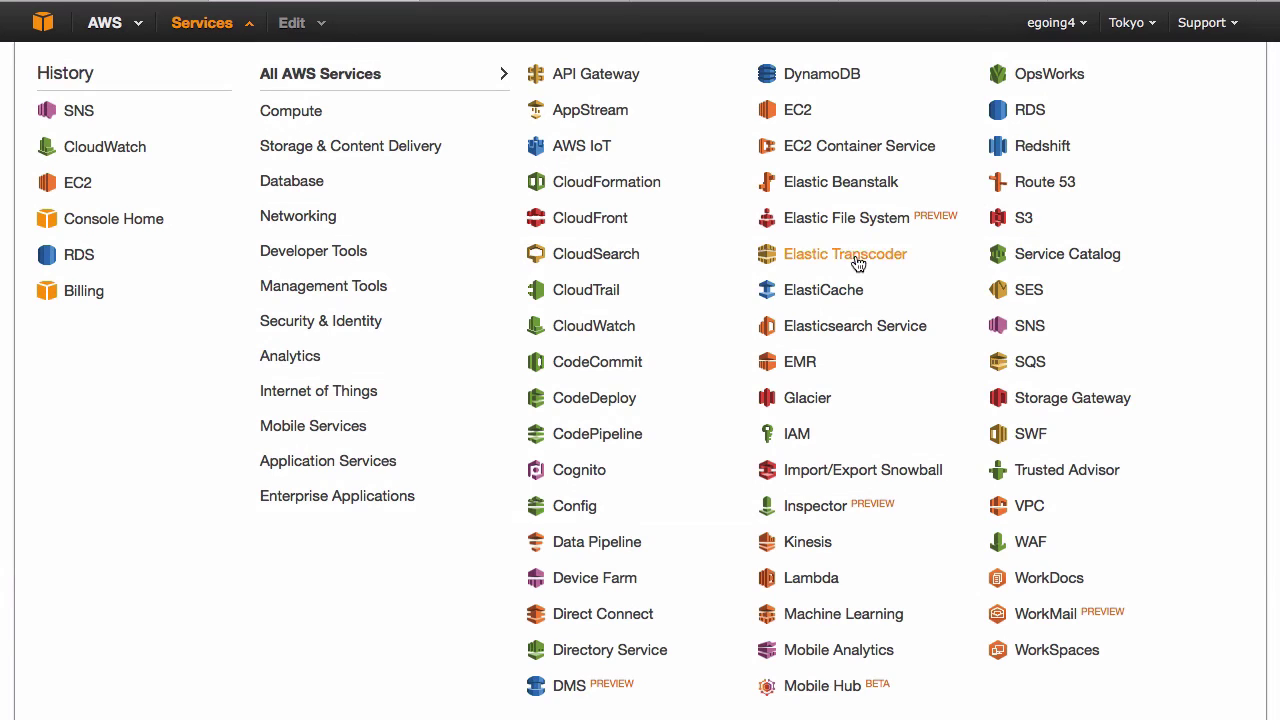
click(1016, 336)
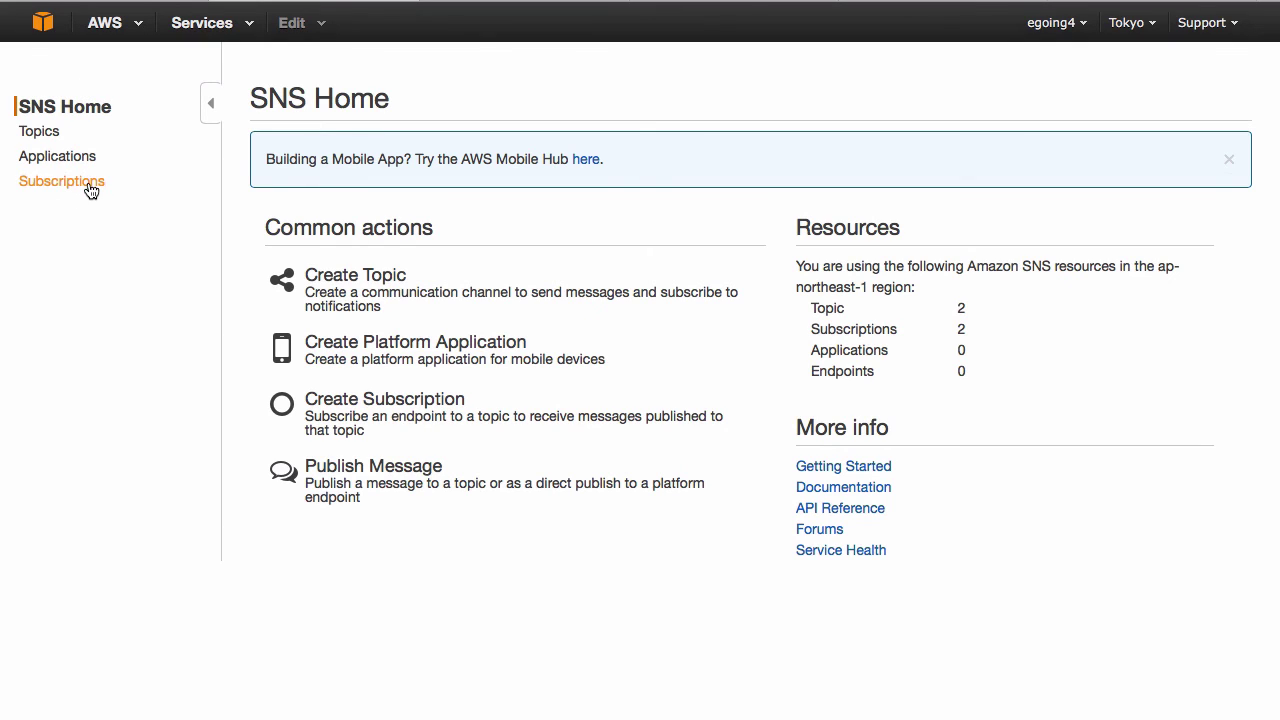
- Delete both SNS topics, AUTOSCALING_NOTIFICATION and AUTOSCALING_START, and confirm the deletion
click(50, 138)
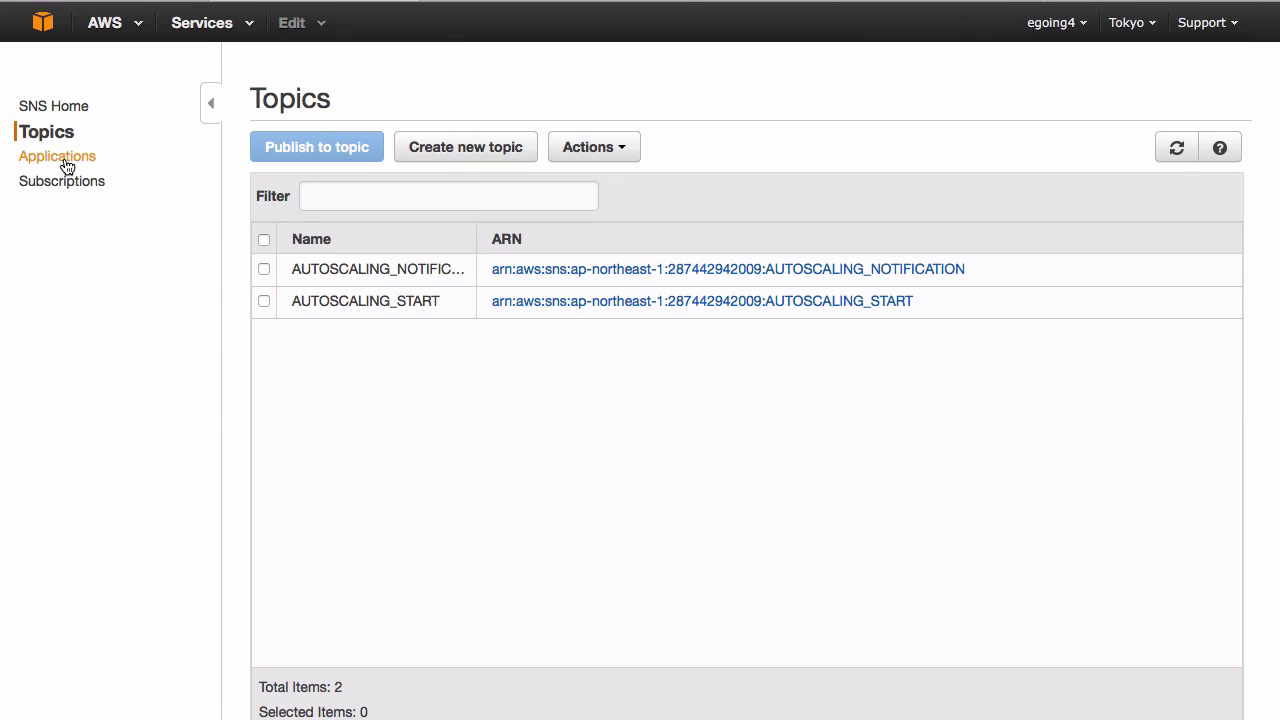
click(62, 156)
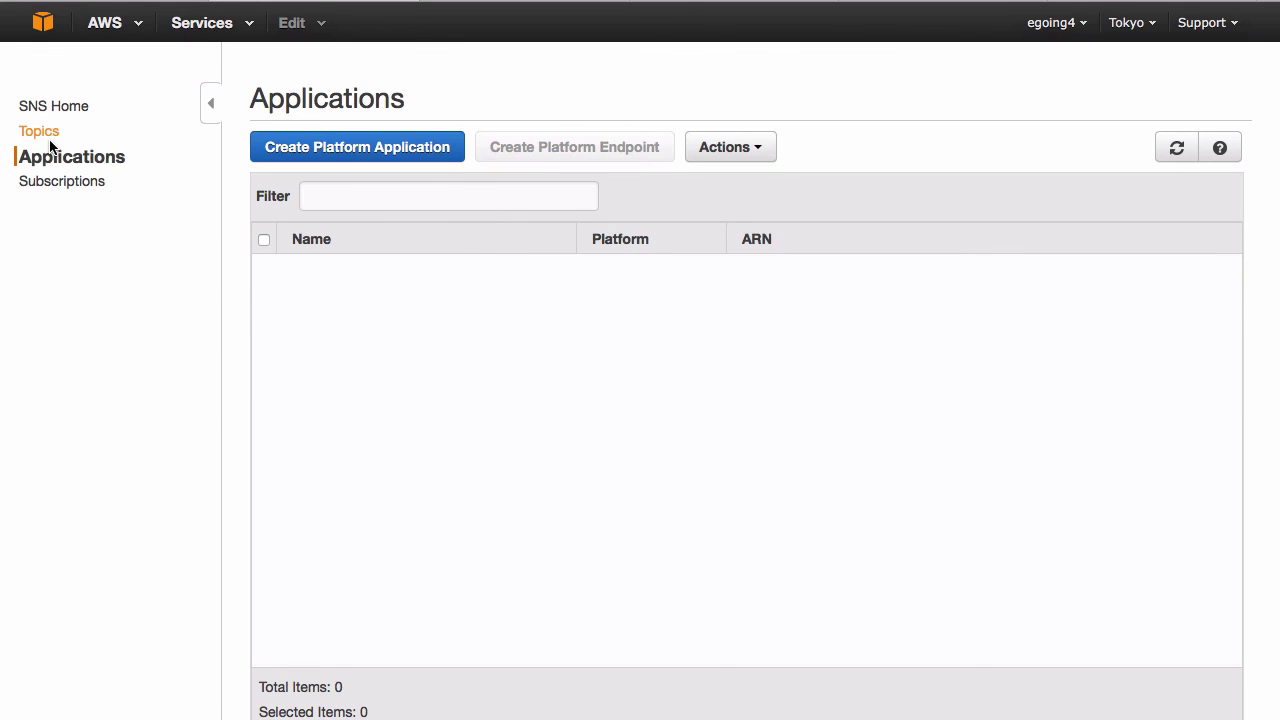
click(49, 138)
click(264, 241)
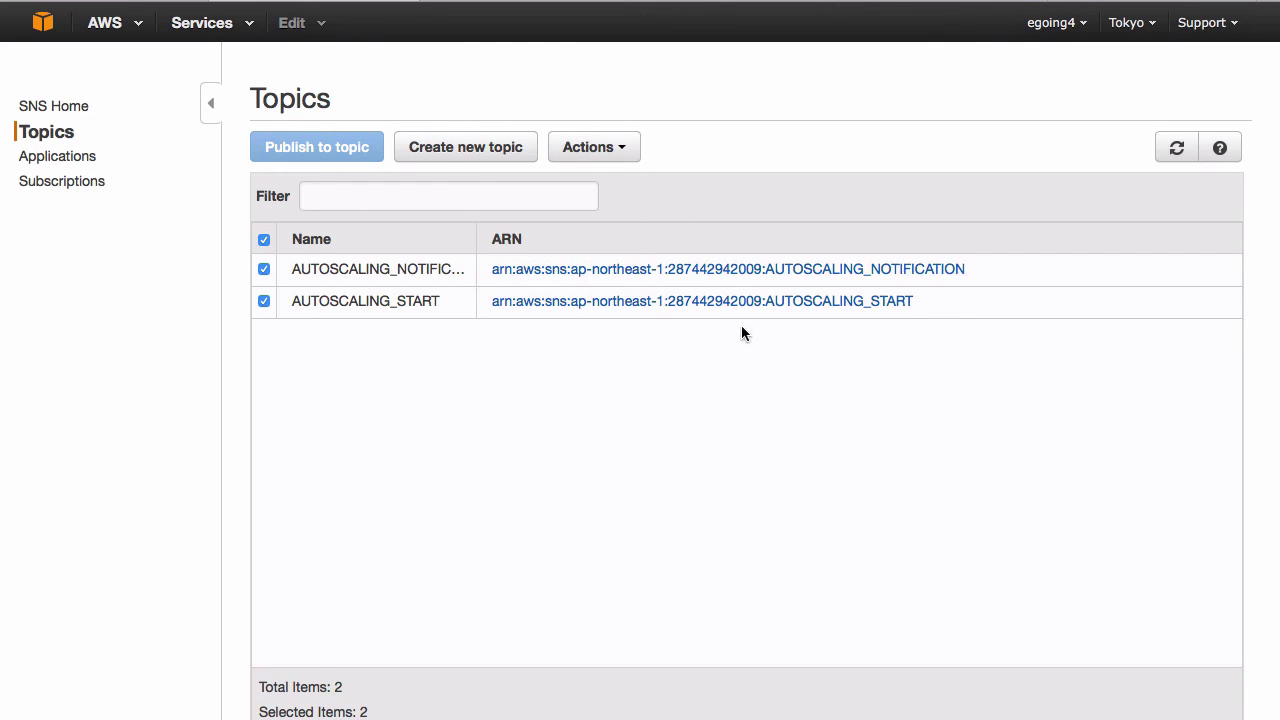
click(590, 150)
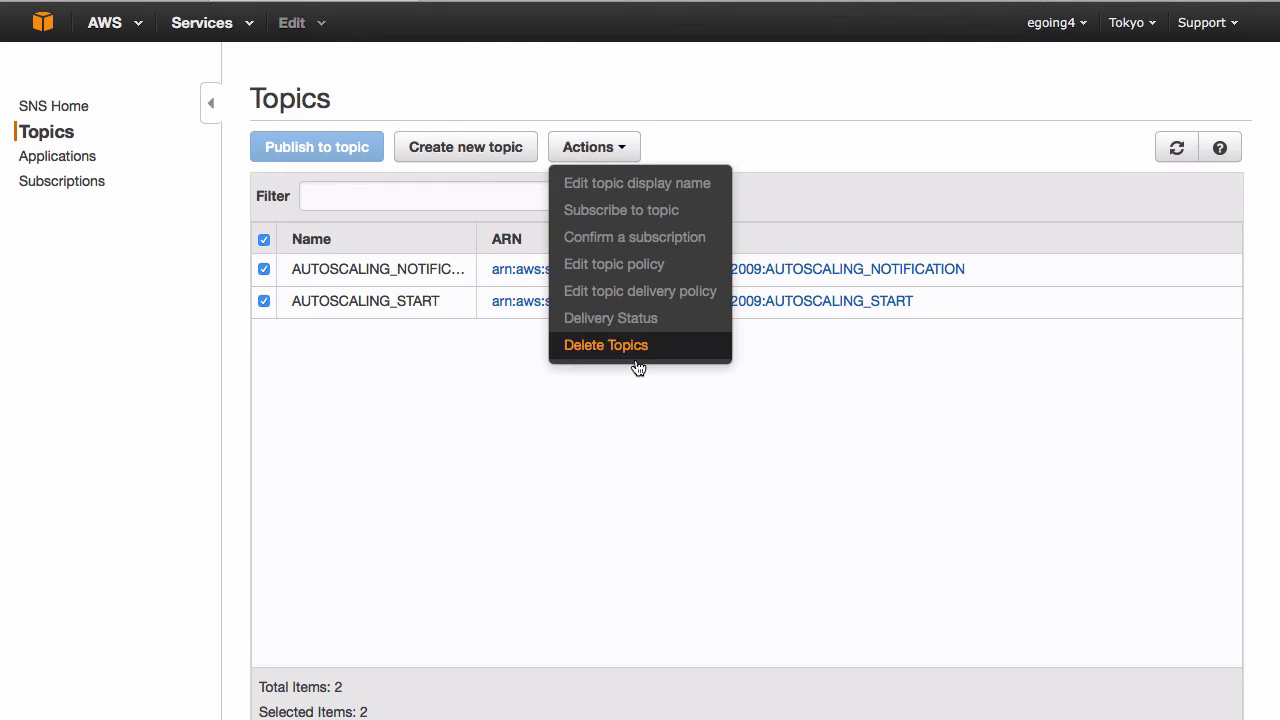
click(630, 352)
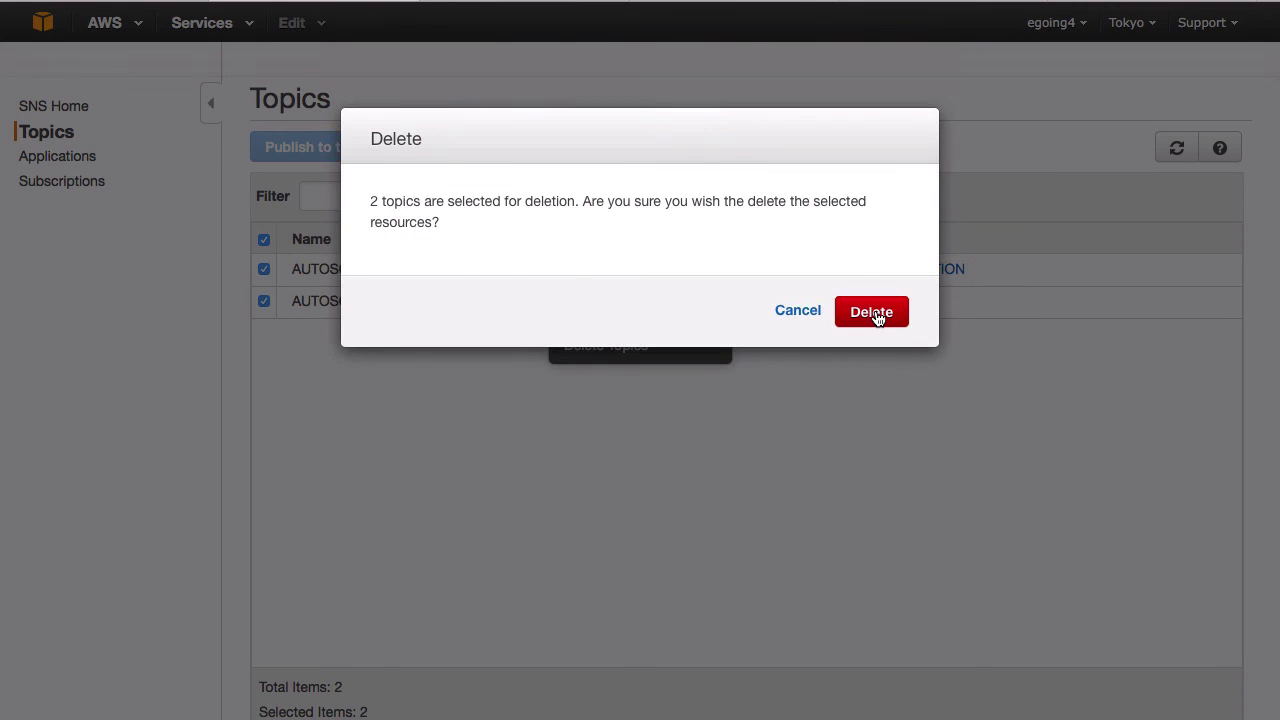
click(872, 312)
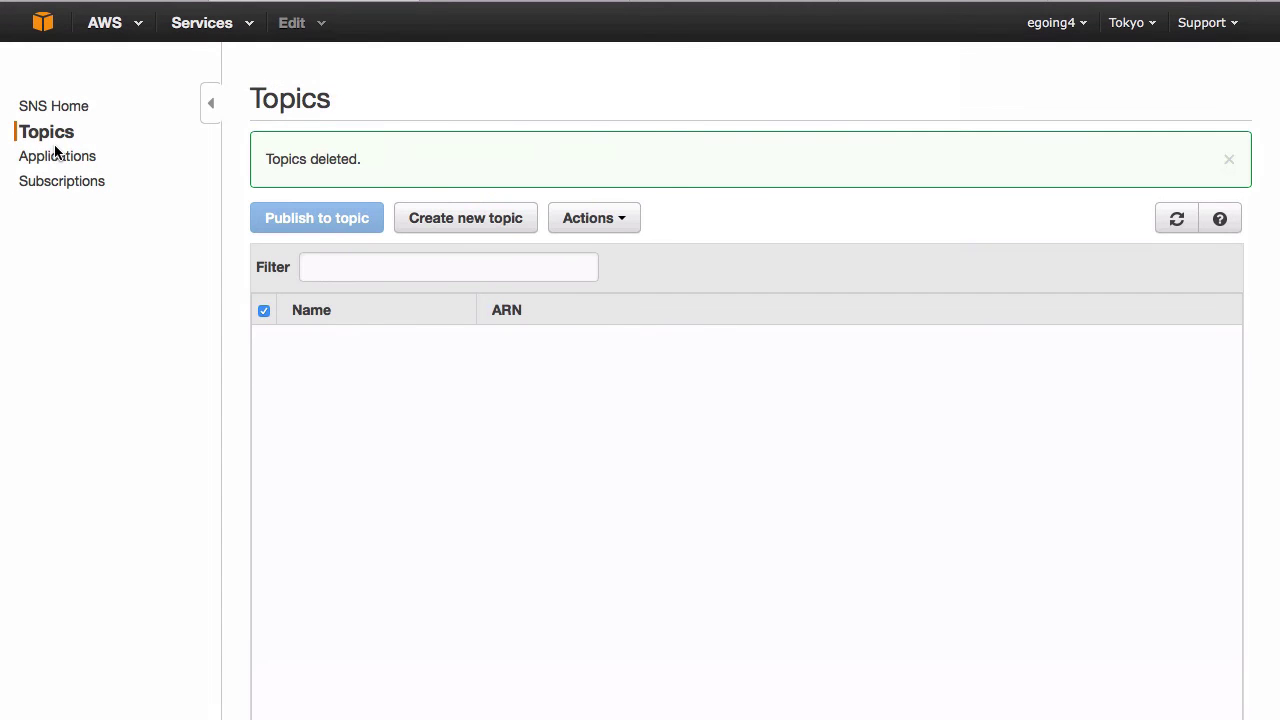
- Delete both SNS email subscriptions belonging to the AUTOSCALING_START and AUTOSCALING_NOTIFICATION topics
click(56, 152)
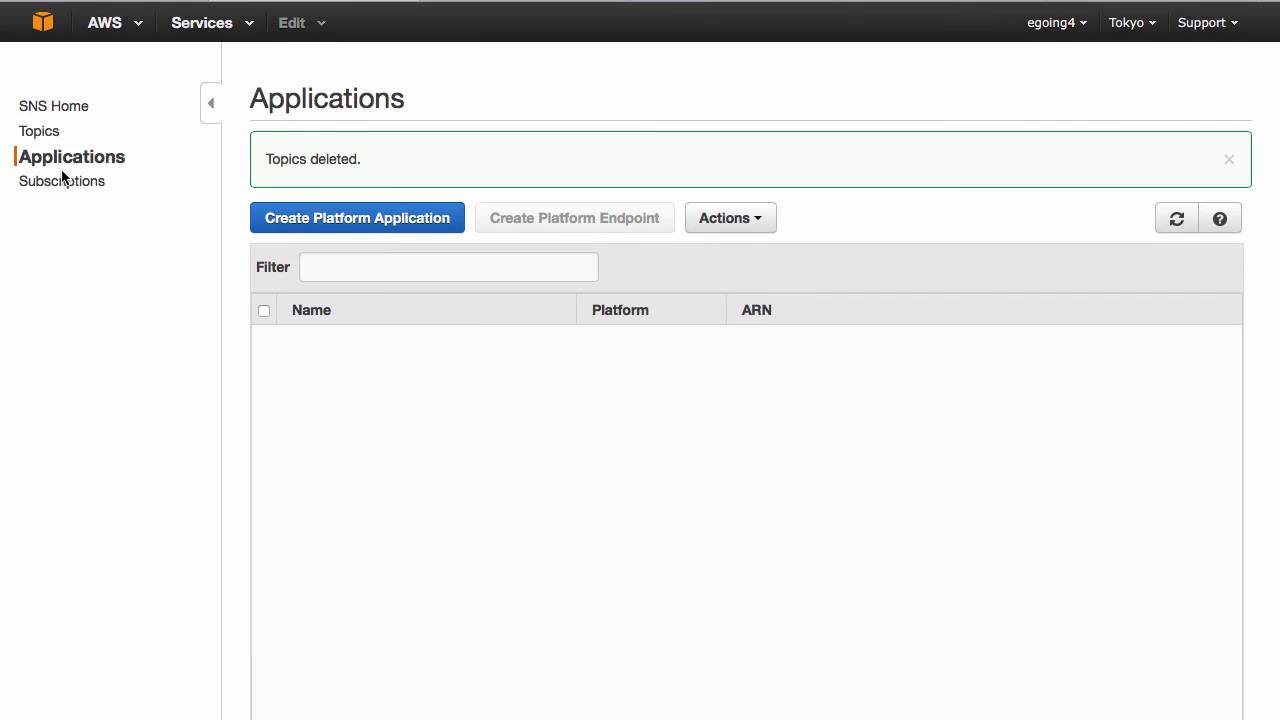
click(62, 180)
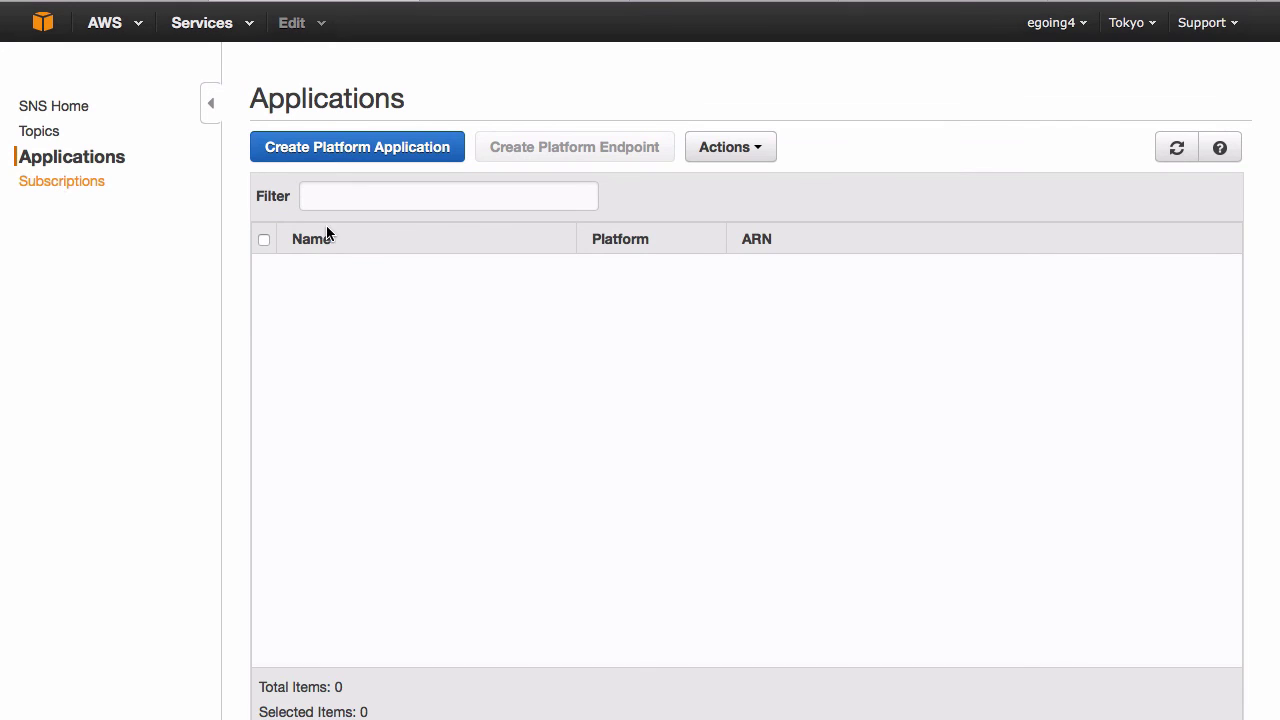
click(263, 242)
click(650, 147)
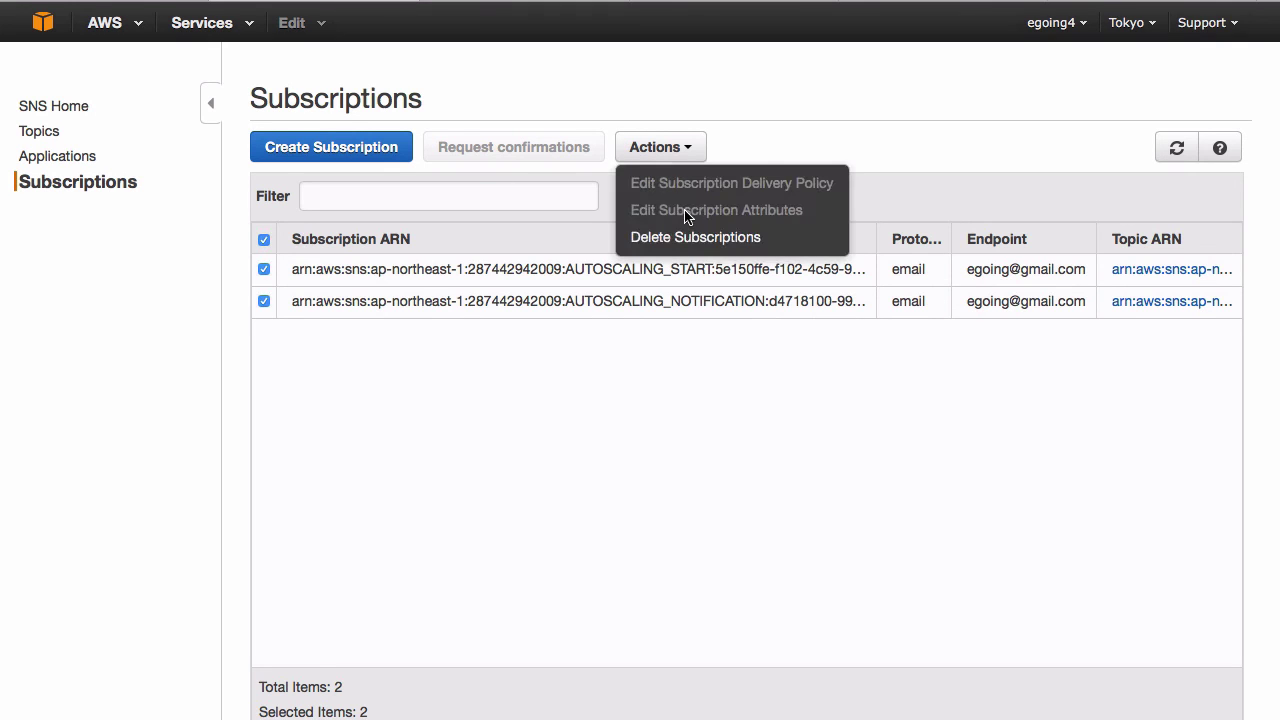
click(691, 234)
click(880, 308)
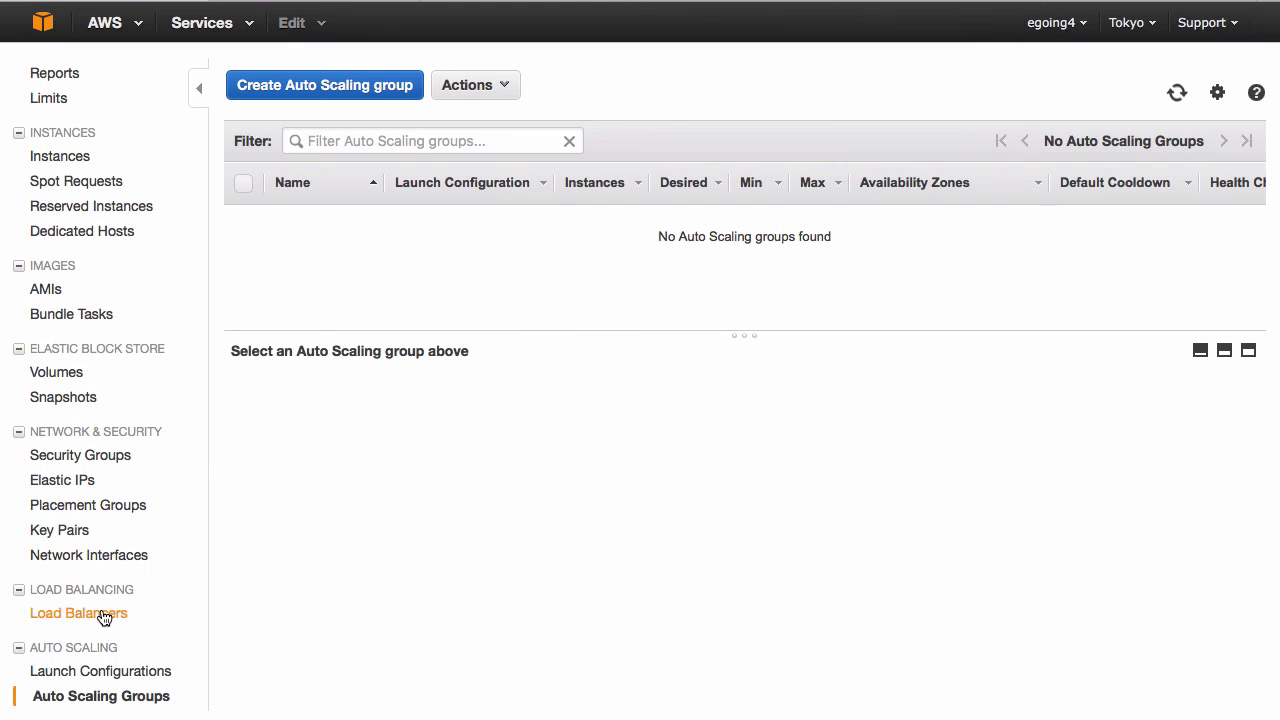
- Delete the web-server load balancer in EC2 and confirm its removal
click(104, 615)
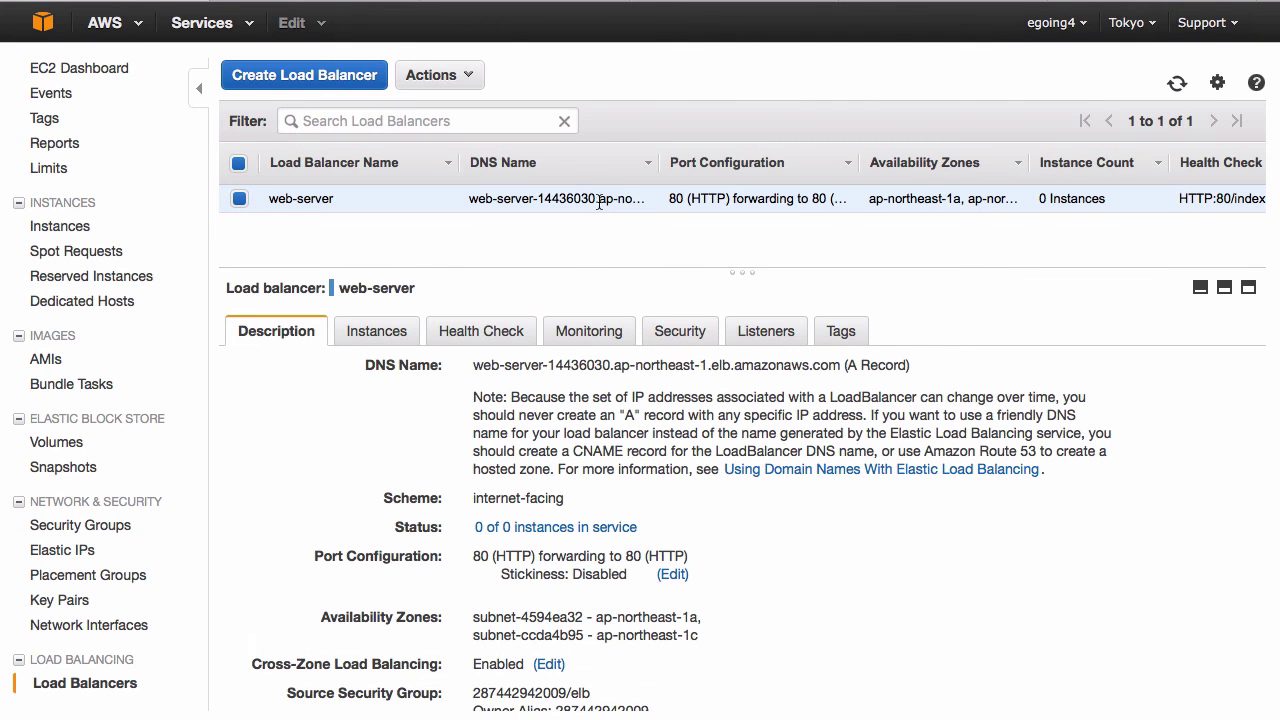
click(437, 82)
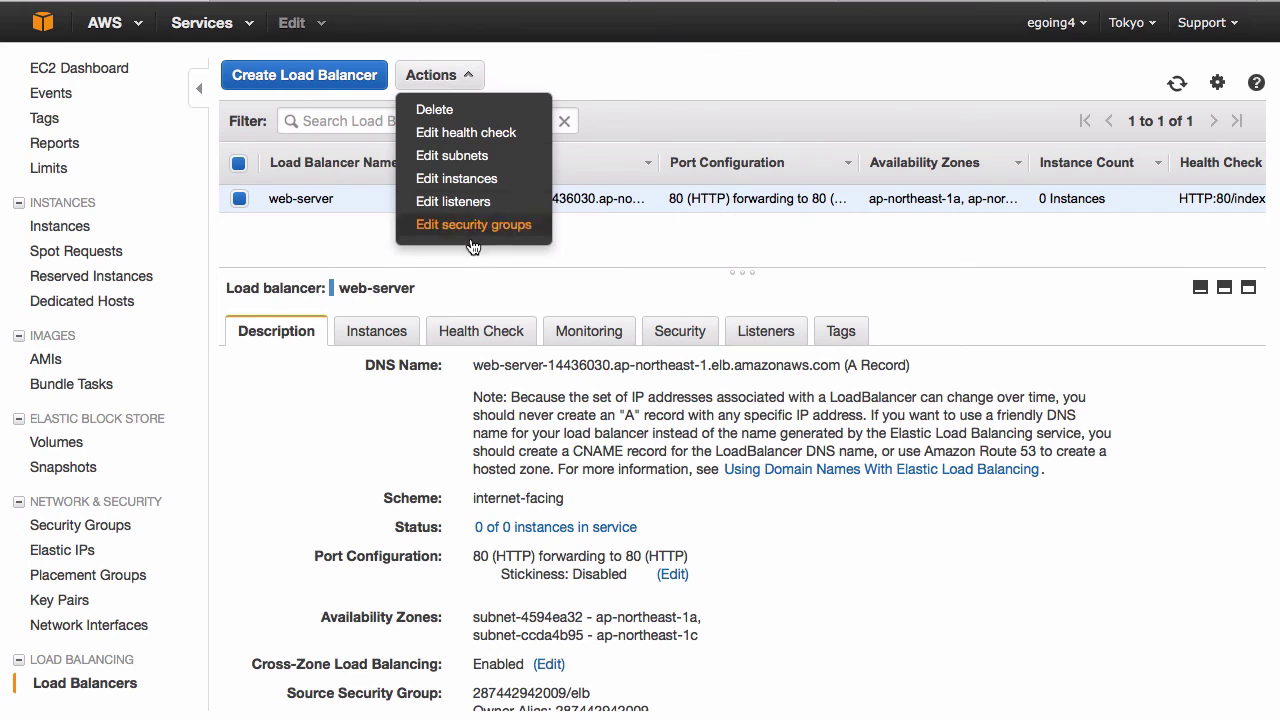
click(457, 115)
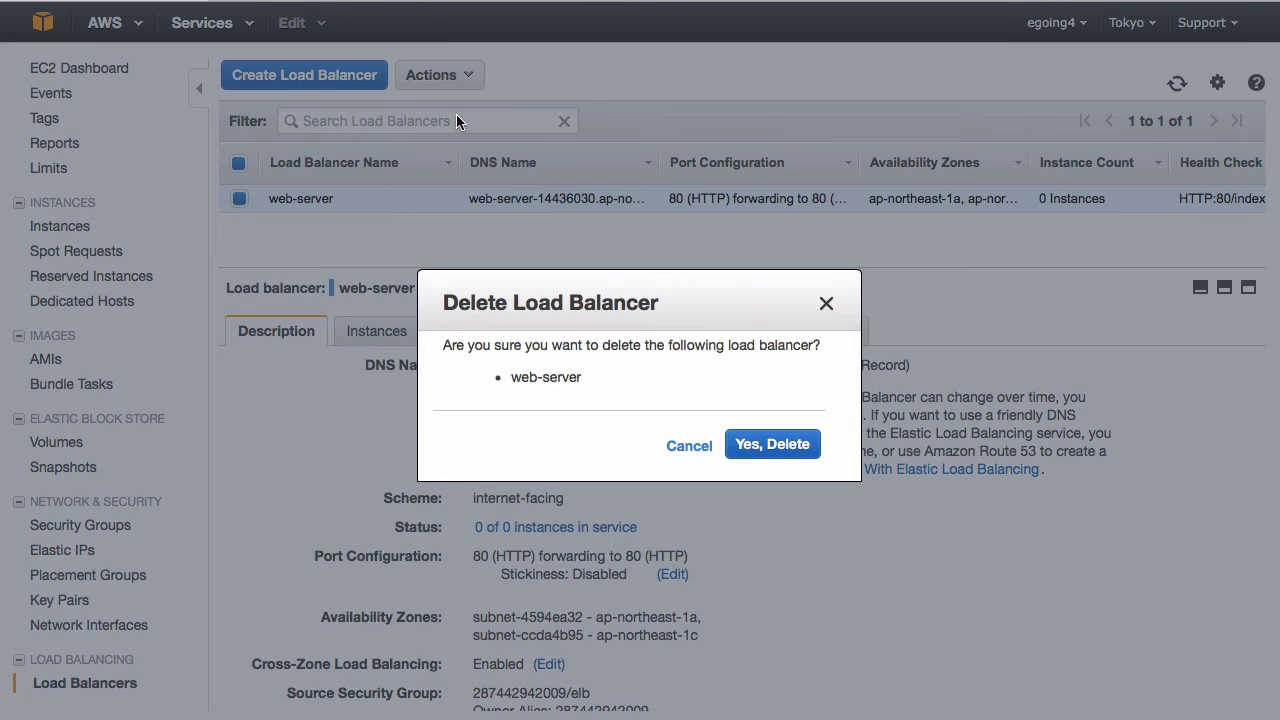
click(795, 452)
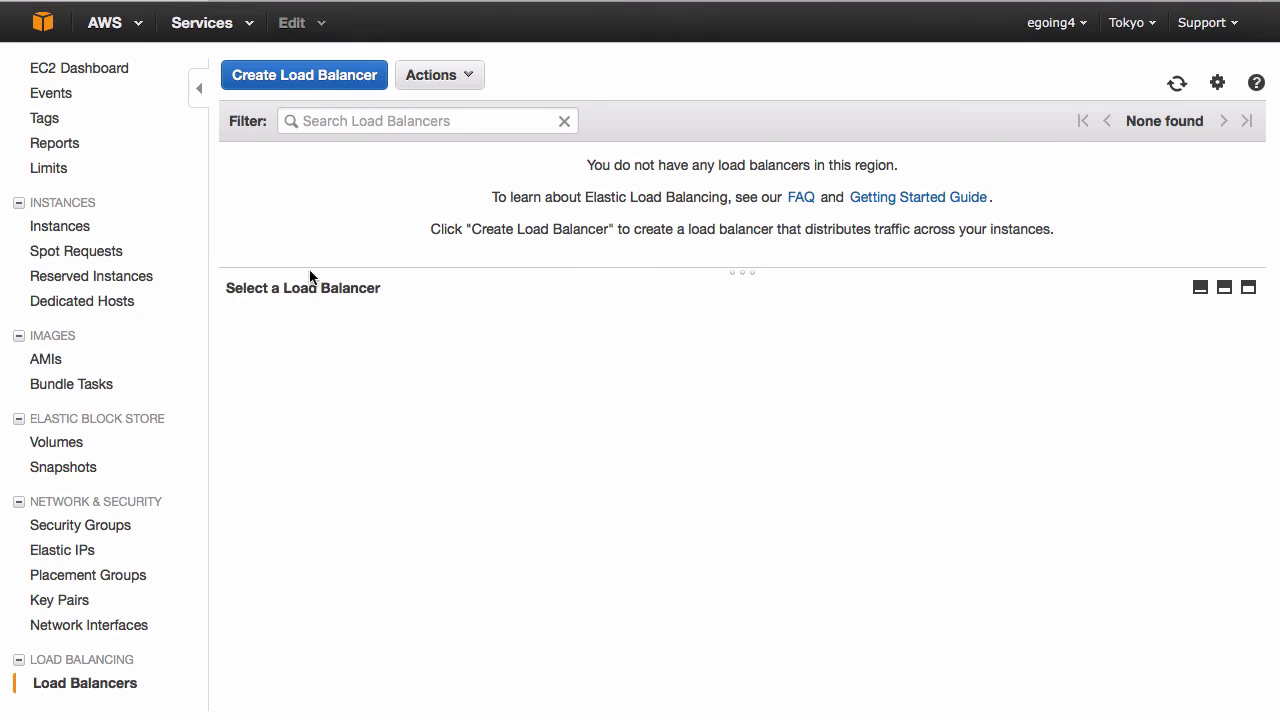
- Select the running load-generator instance 부하발생기 in the EC2 instance list
click(66, 226)
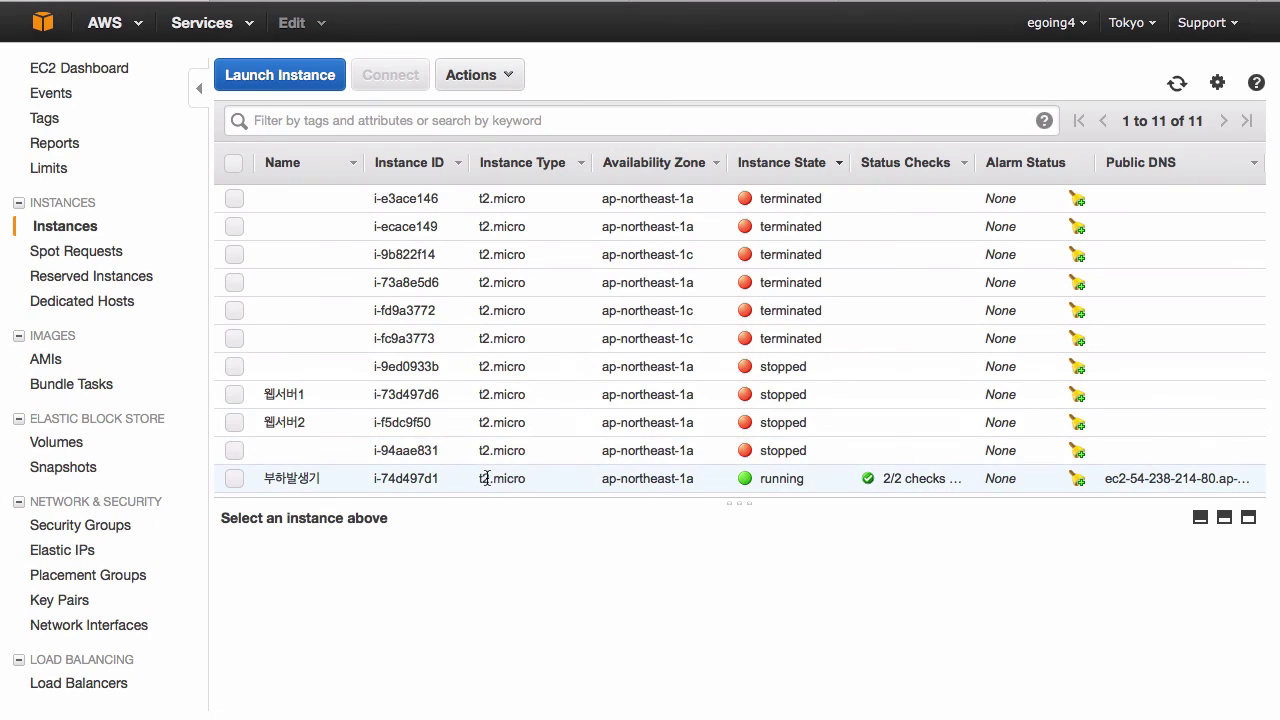
click(418, 481)
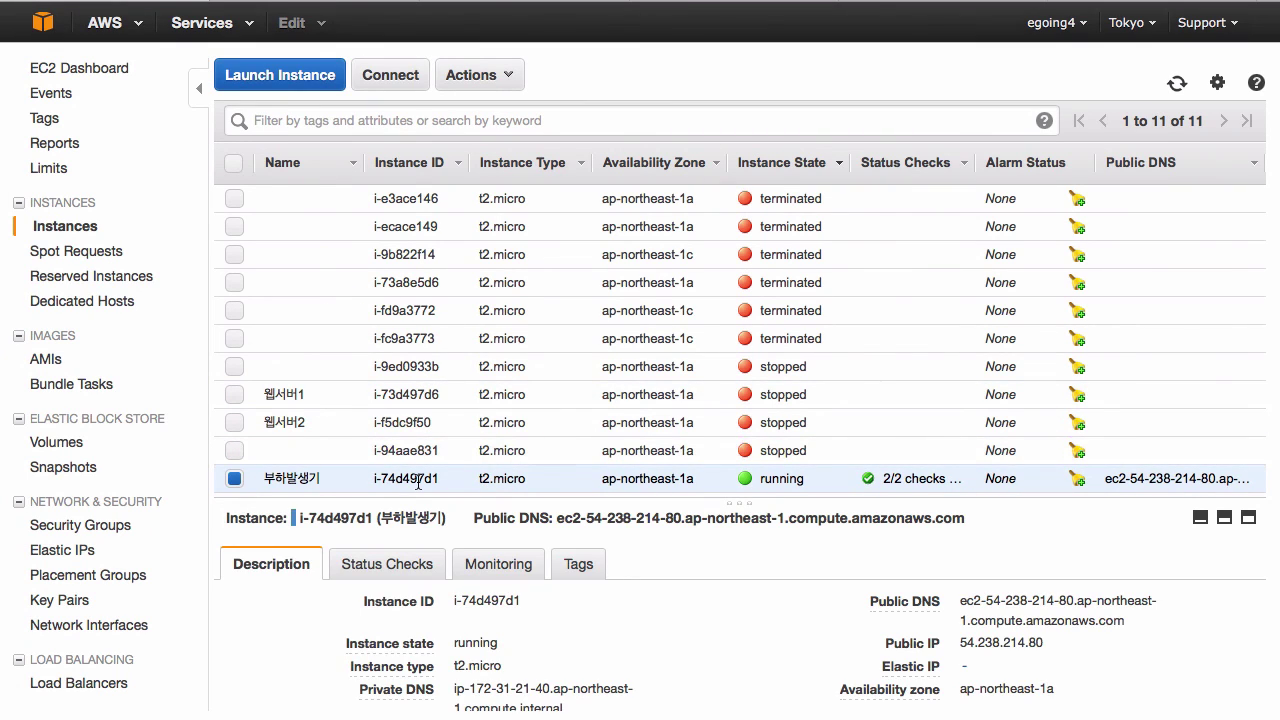